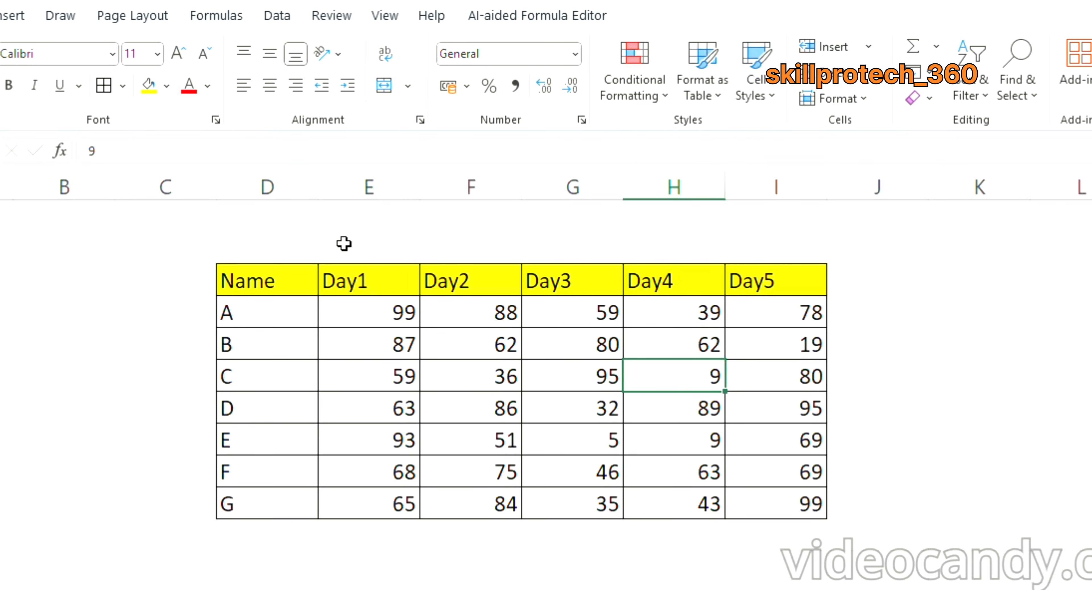
- Enter the labels Top, Cen and Bot, in column A beside the first three data rows
click(6, 311)
text(Top)
key(Return)
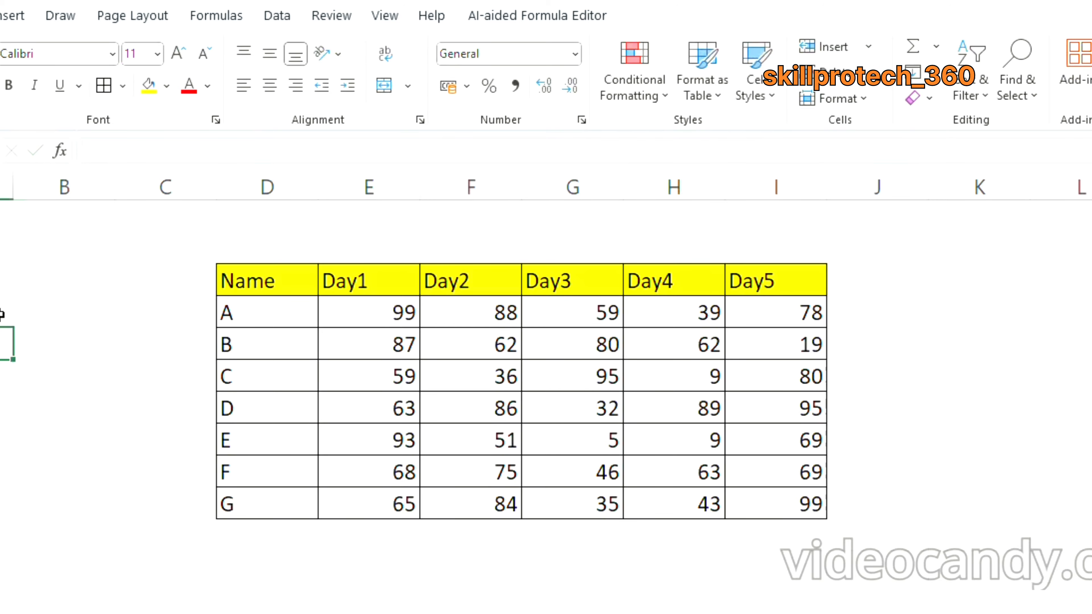
text(Cen)
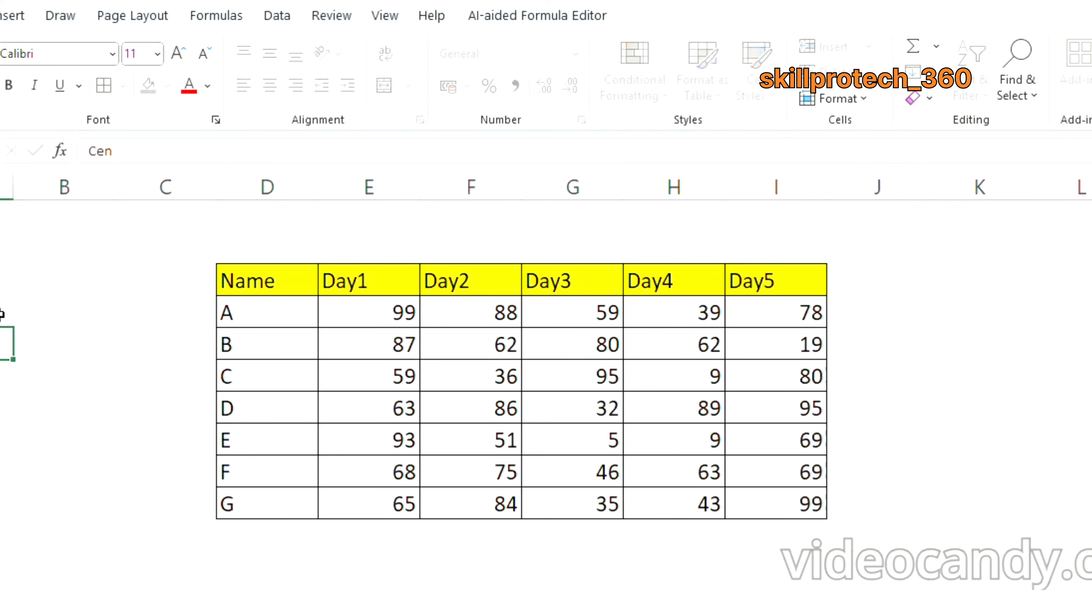
key(Return)
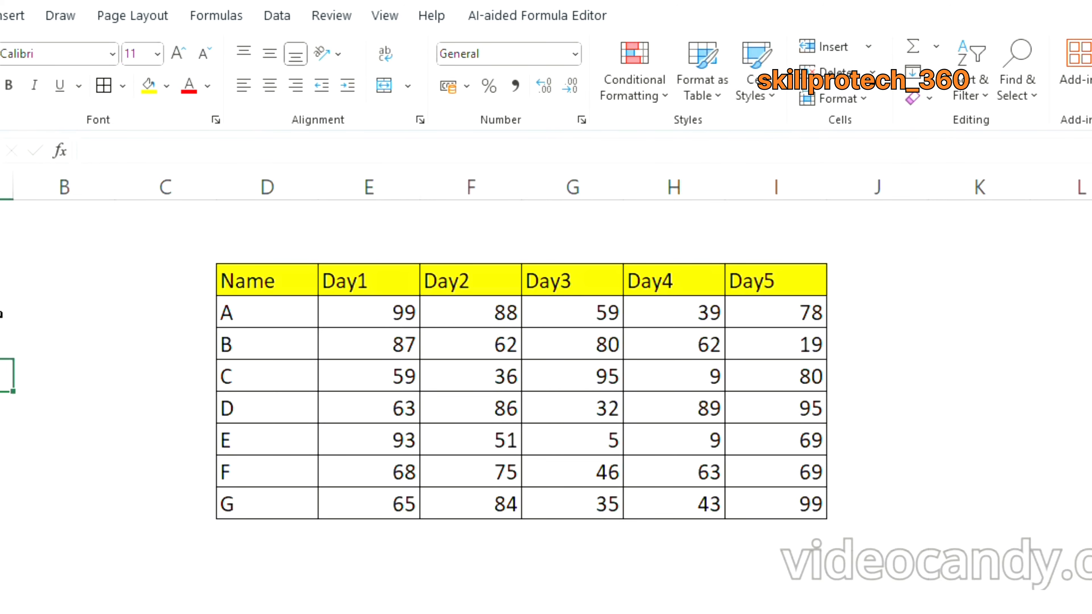
key(shift+Up)
key(shift+Up)
key(shift+Down)
key(shift+Down)
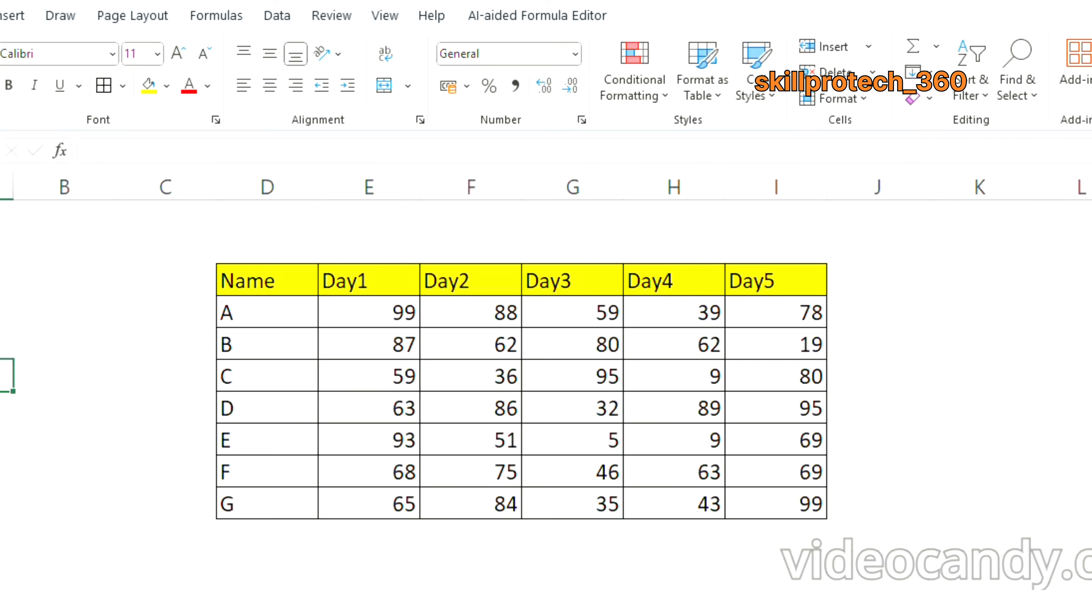
text(Bot.)
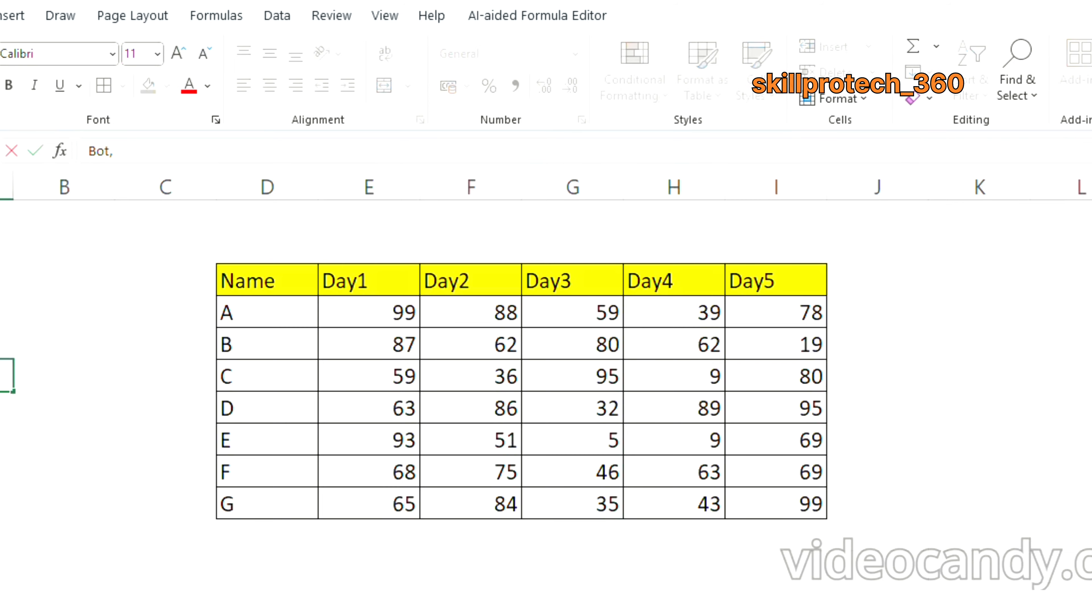
- Enter L/C/R in the column B cell beside the Top label
click(32, 309)
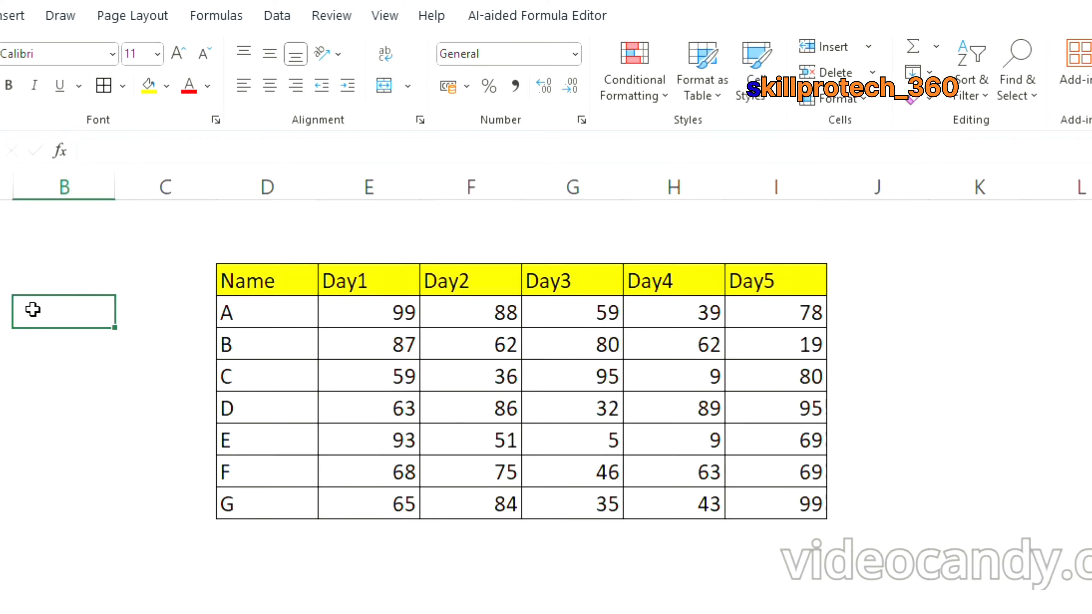
text(L/)
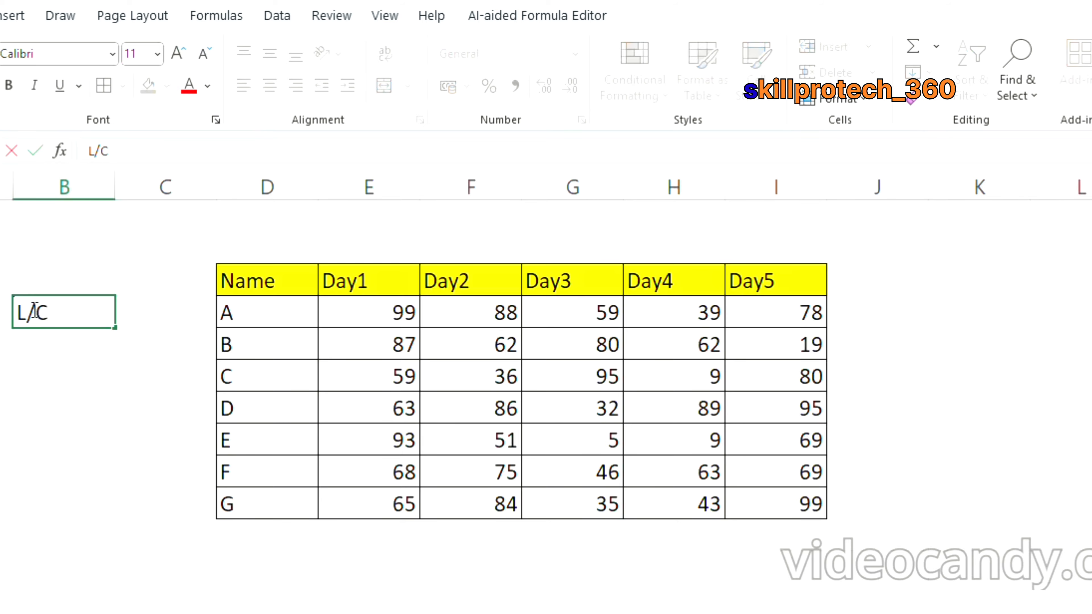
text(C/ZR)
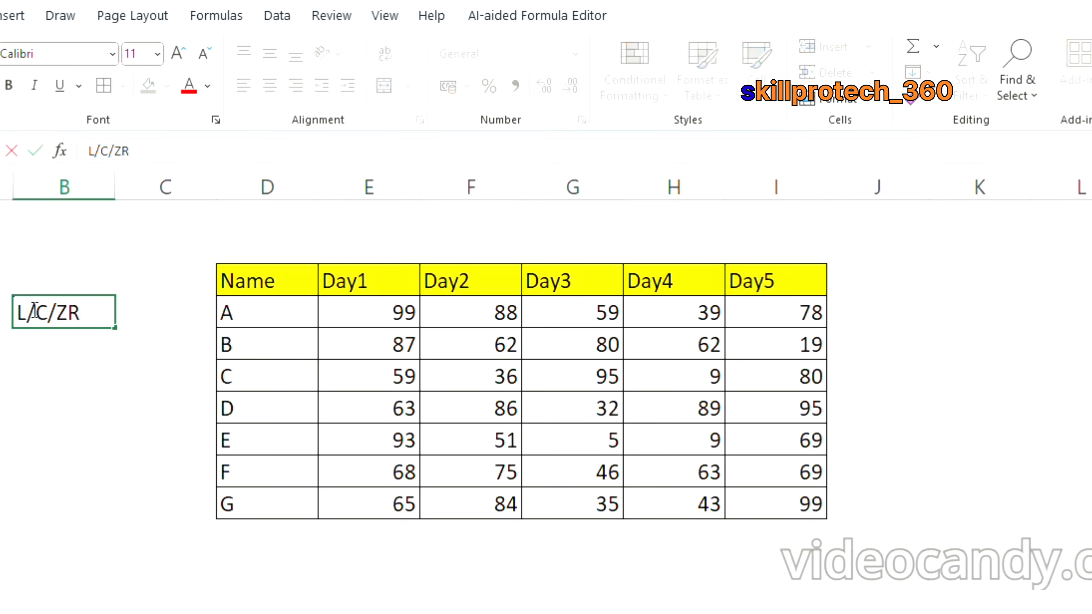
key(BackSpace)
key(BackSpace)
text(R)
key(Return)
text(\)
- Copy L/C/R into the two cells below it and make the three labels in column A bold
click(32, 309)
key(ctrl+c)
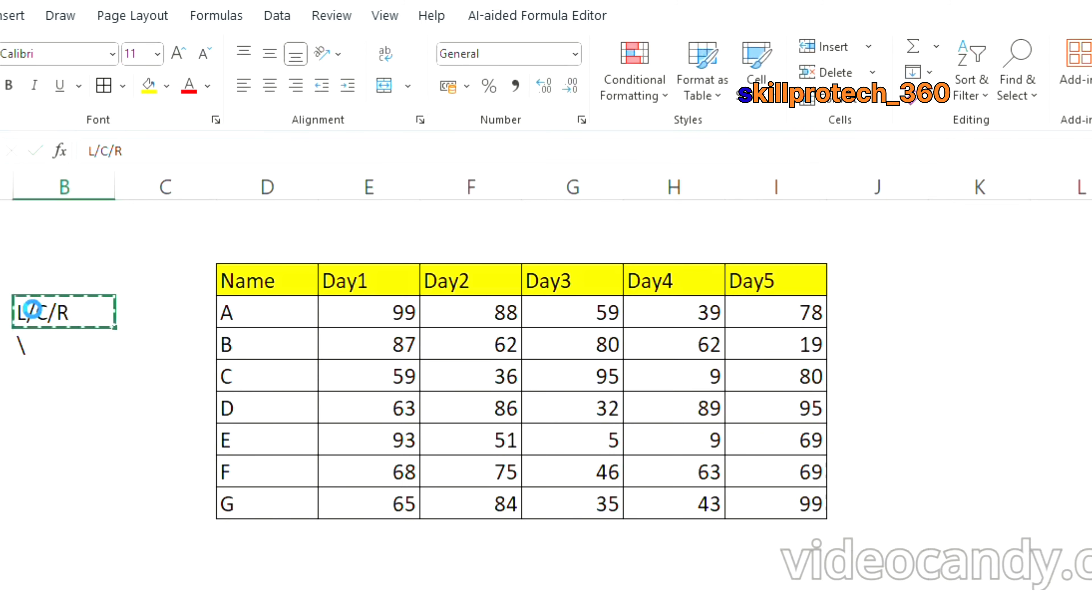
drag(32, 344, 65, 375)
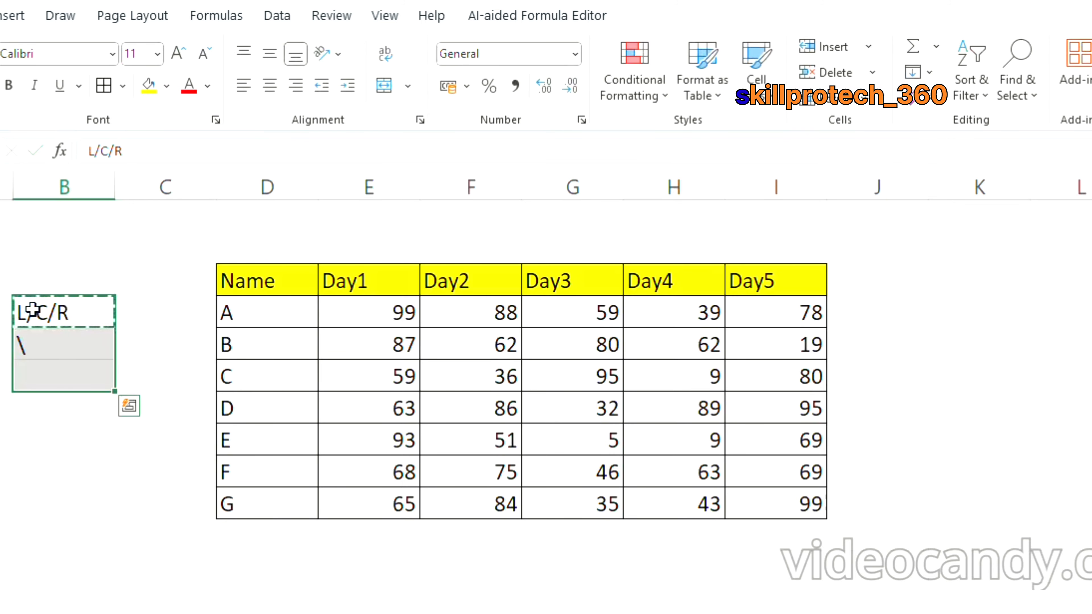
key(ctrl+v)
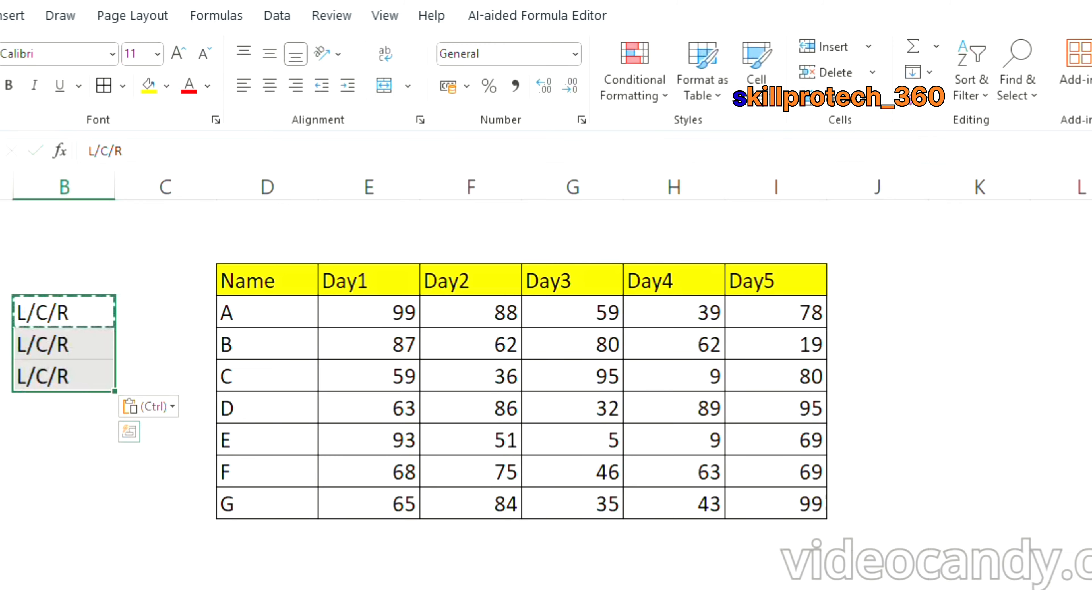
drag(8, 312, 8, 379)
click(8, 85)
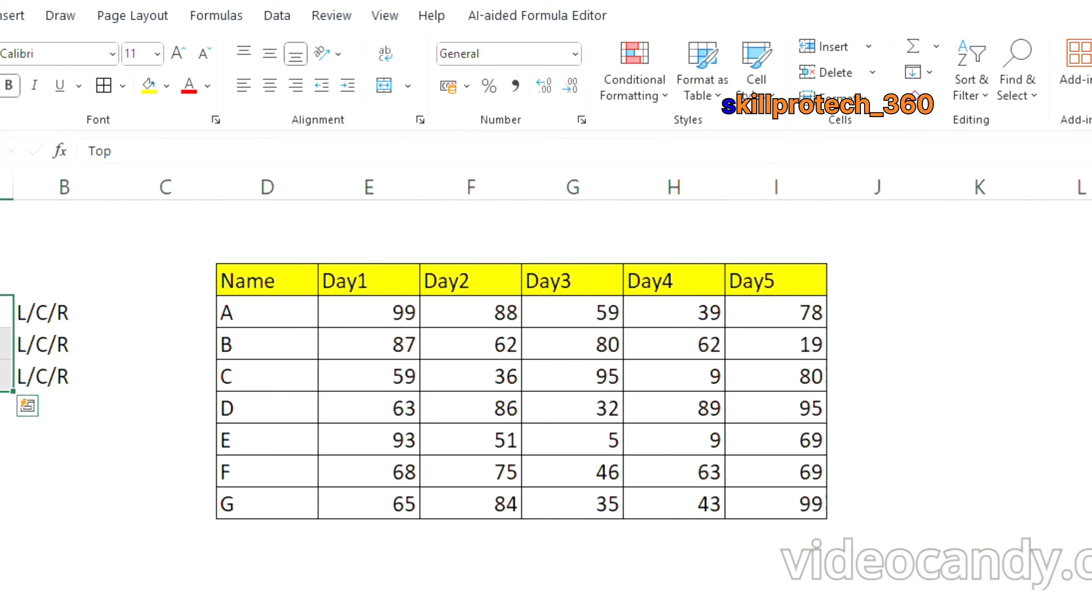
- Apply left, center and right alignment in turn to the whole Name and Day1–Day5 table, finishing with center alignment
click(248, 281)
key(ctrl+a)
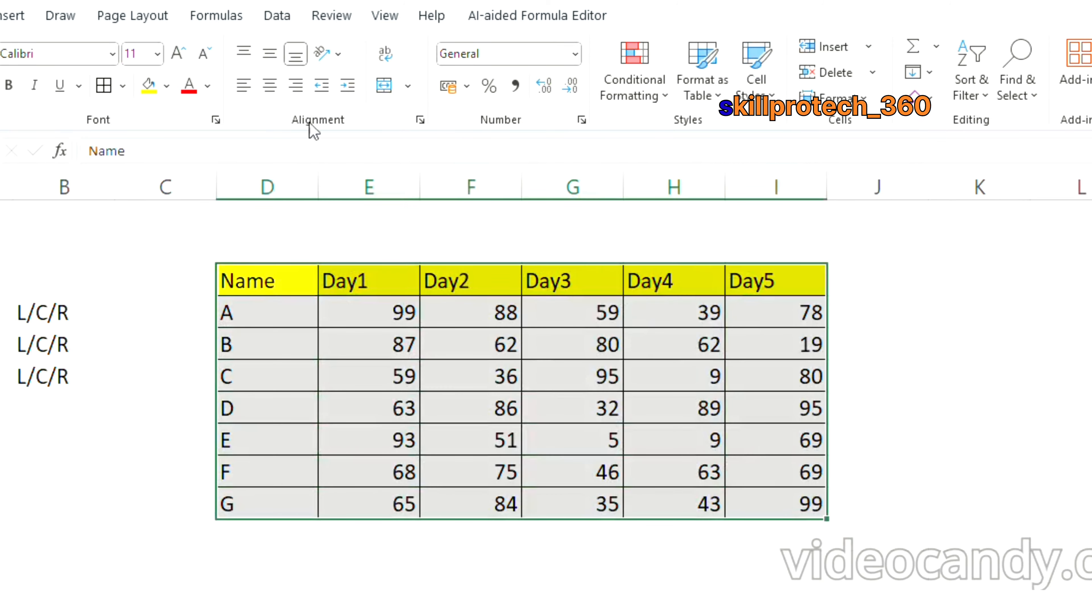
click(244, 87)
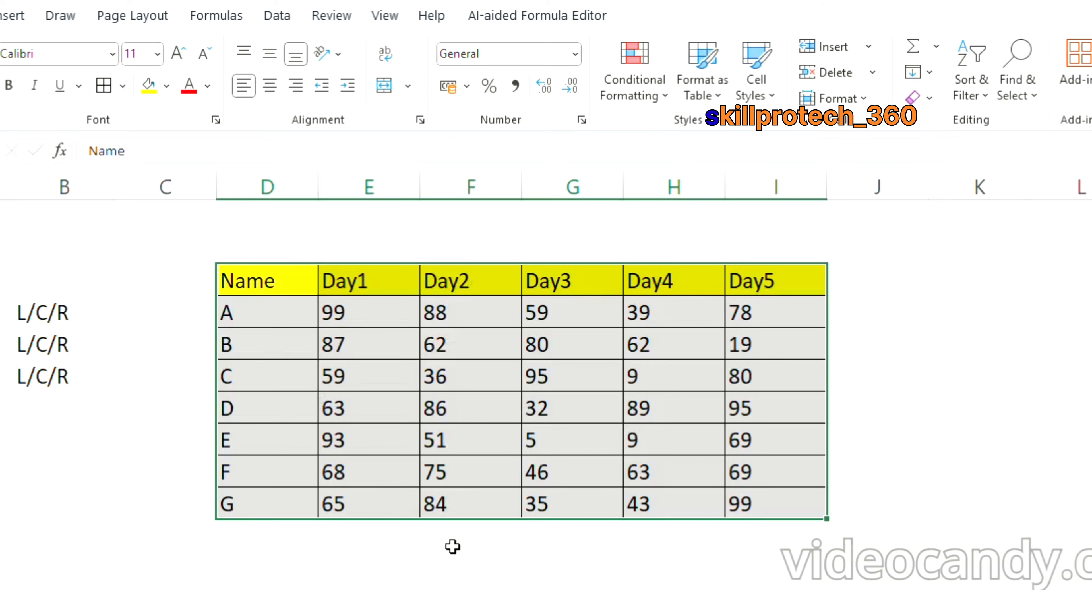
click(270, 92)
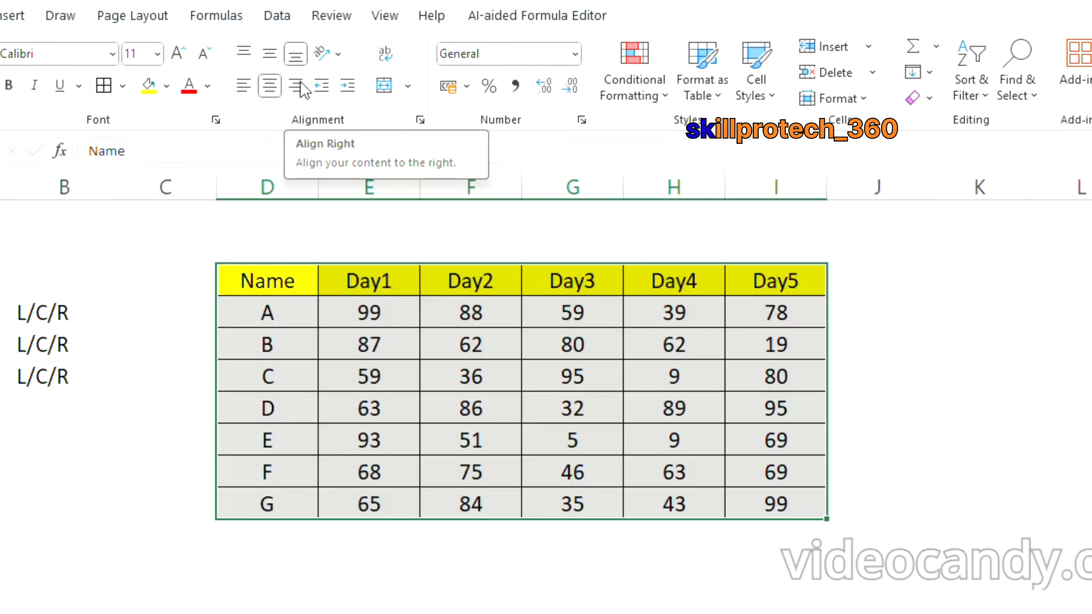
click(297, 86)
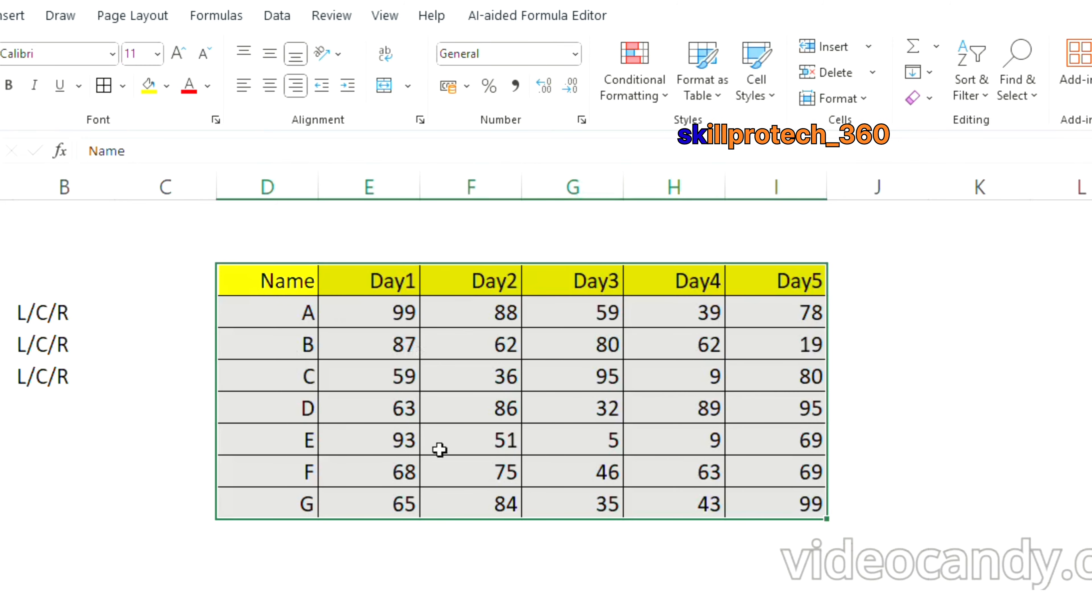
click(271, 85)
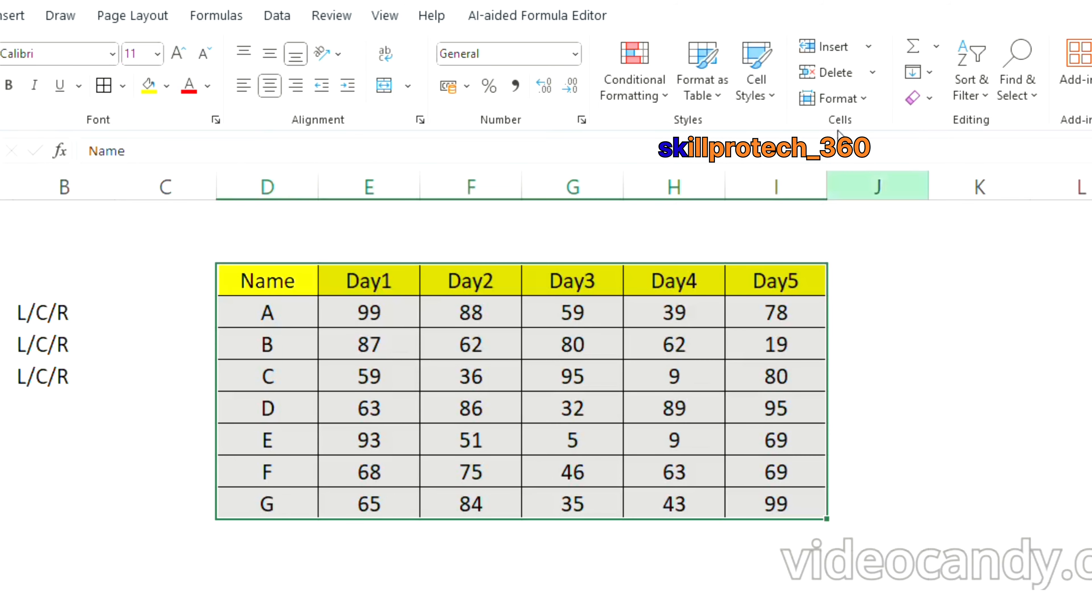
drag(80, 305, 81, 367)
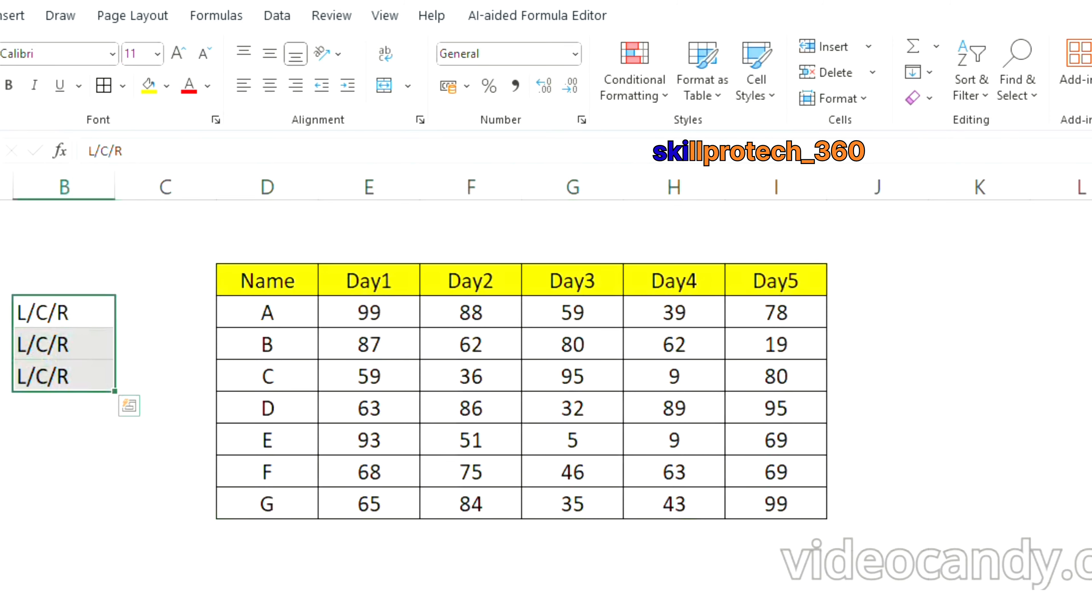
drag(7, 311, 6, 375)
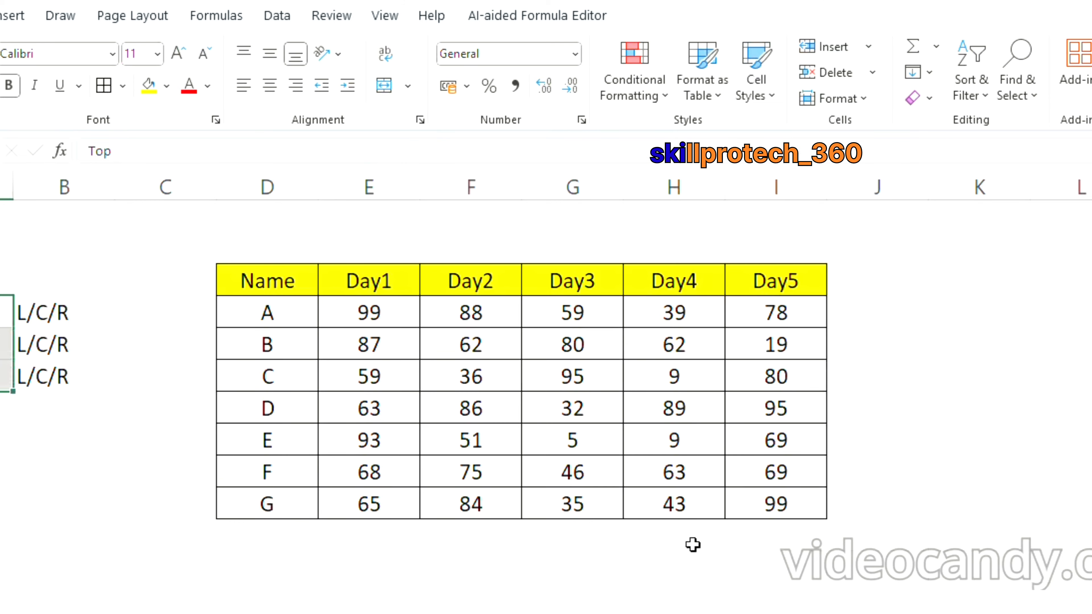
- Merge and center the two blank rows above the table across columns D to I and enter the title Data
drag(264, 219, 752, 263)
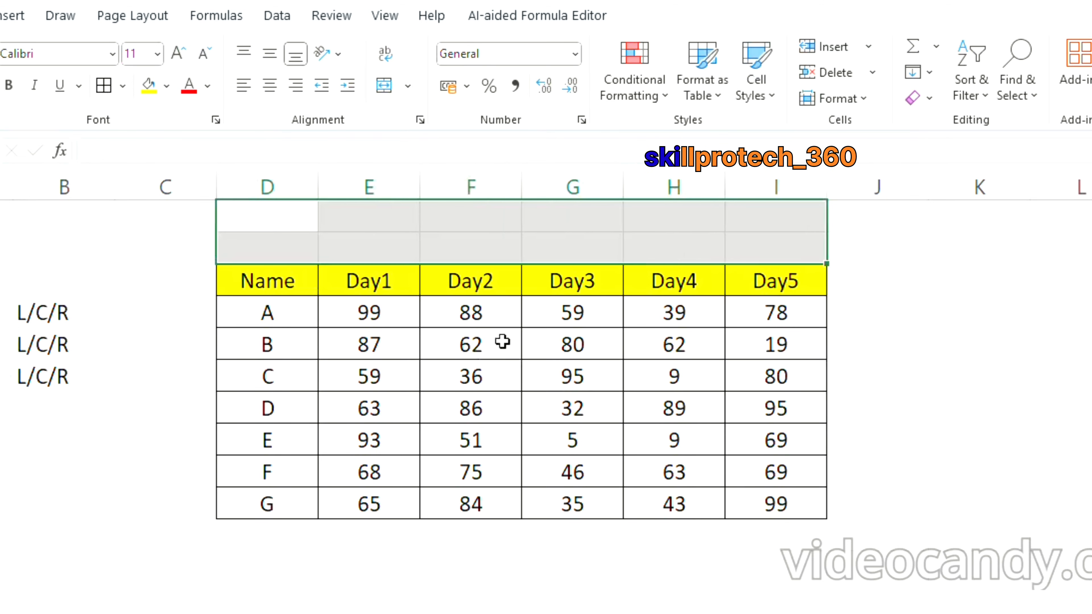
click(384, 86)
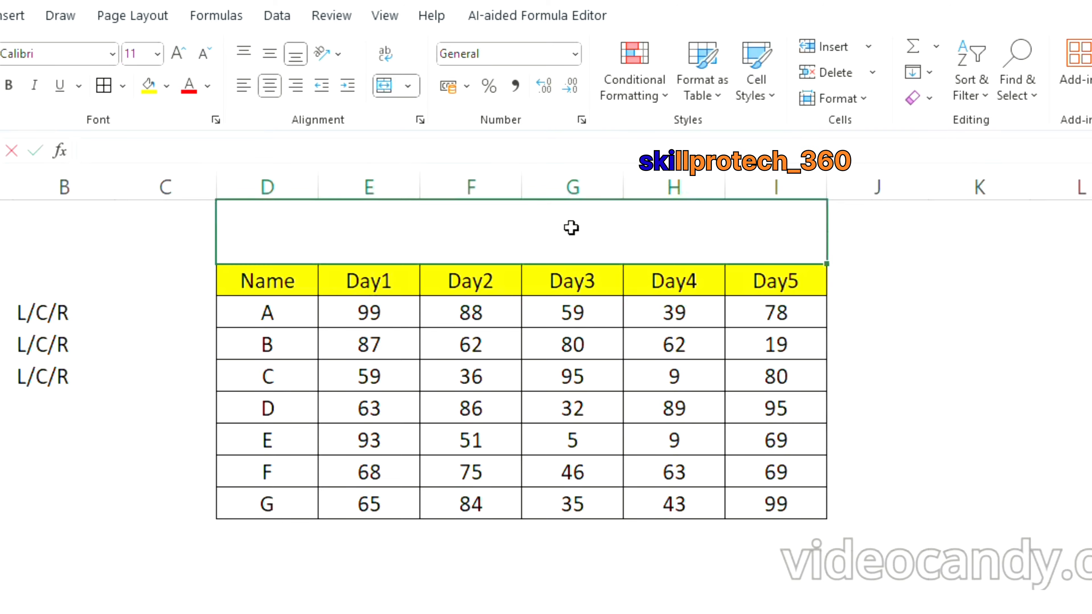
text(Data)
key(Return)
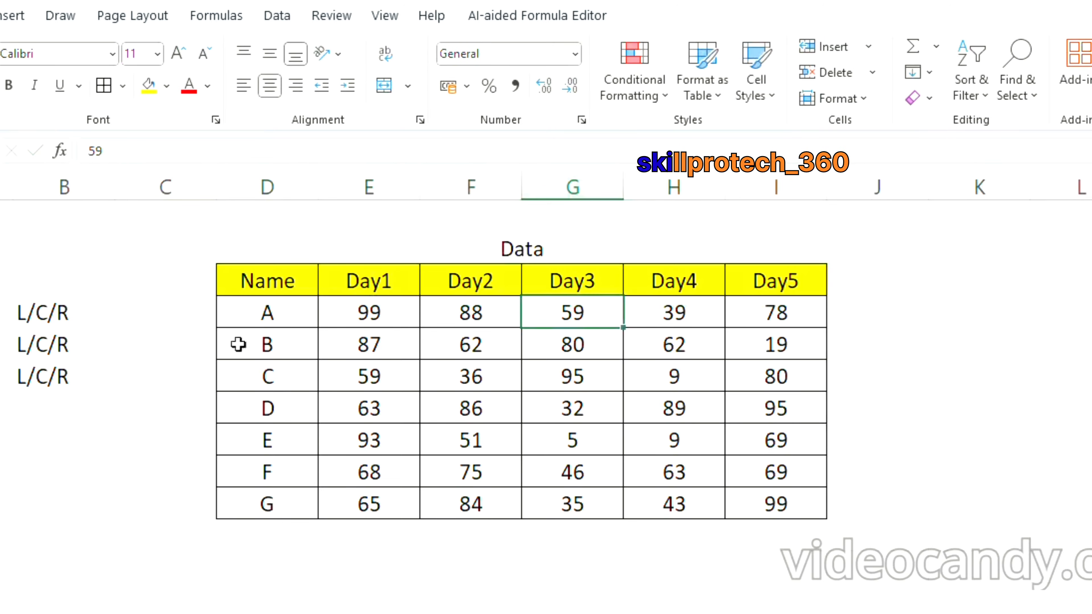
- Apply top, middle and bottom vertical alignment in turn to the merged Data title cell
click(521, 242)
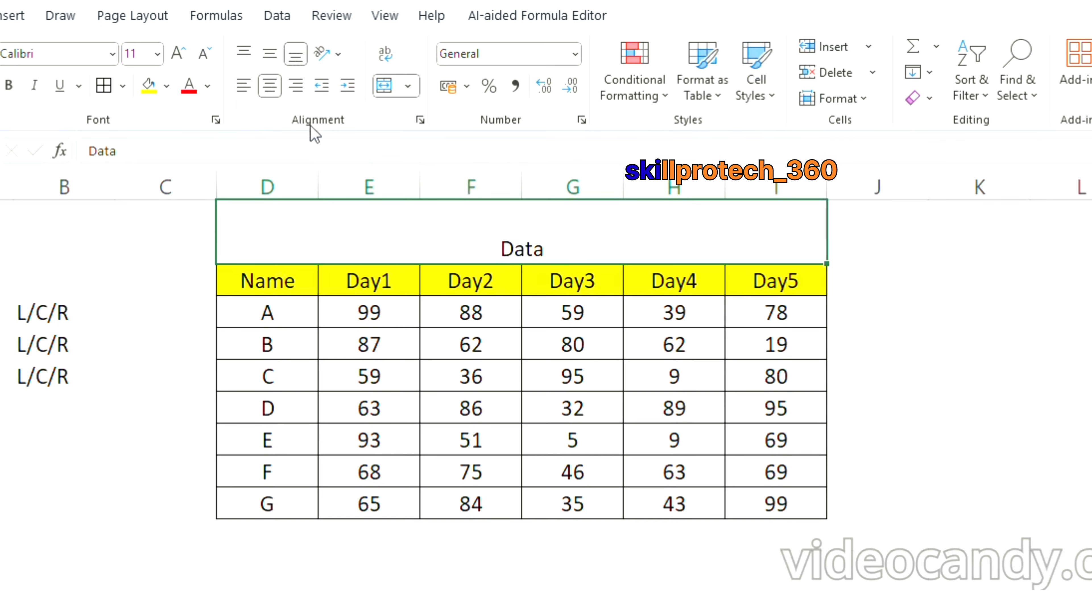
click(248, 60)
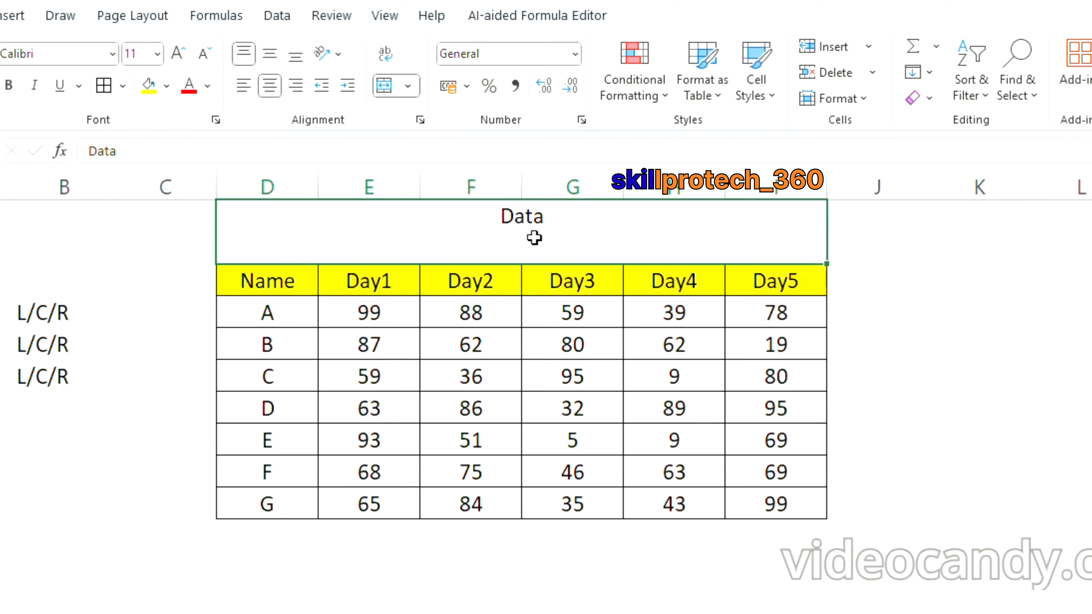
click(272, 57)
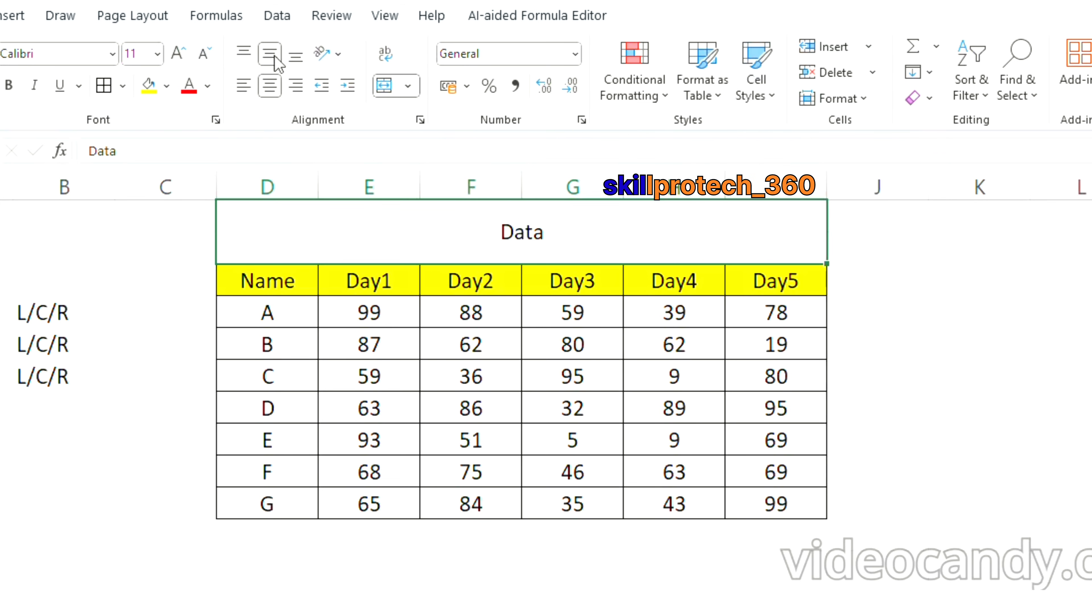
click(297, 59)
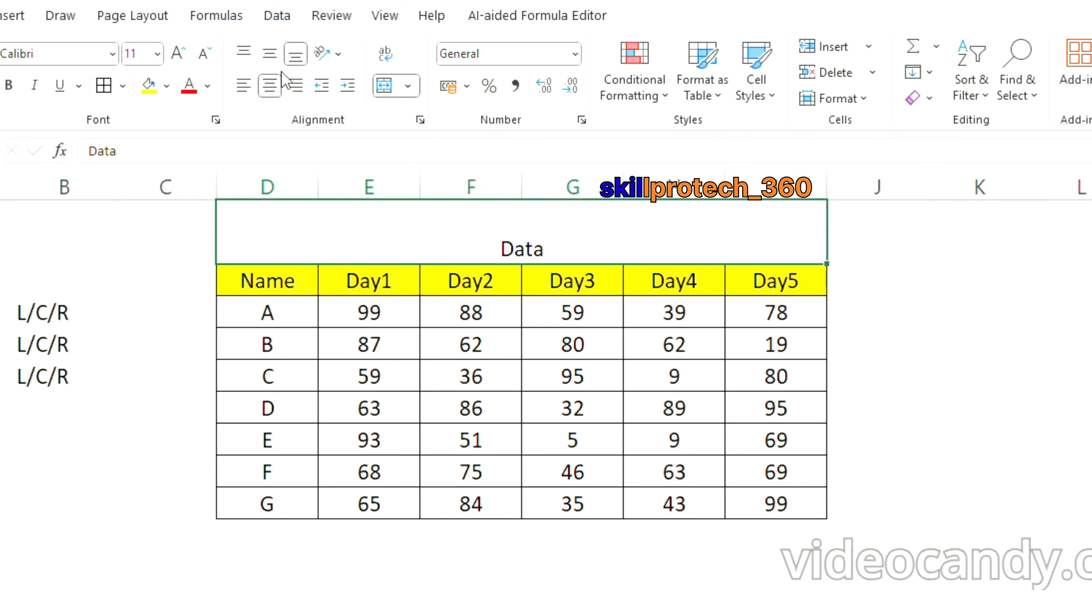
- Top-align the Data title and apply left, center and right horizontal alignment to it in turn
click(248, 57)
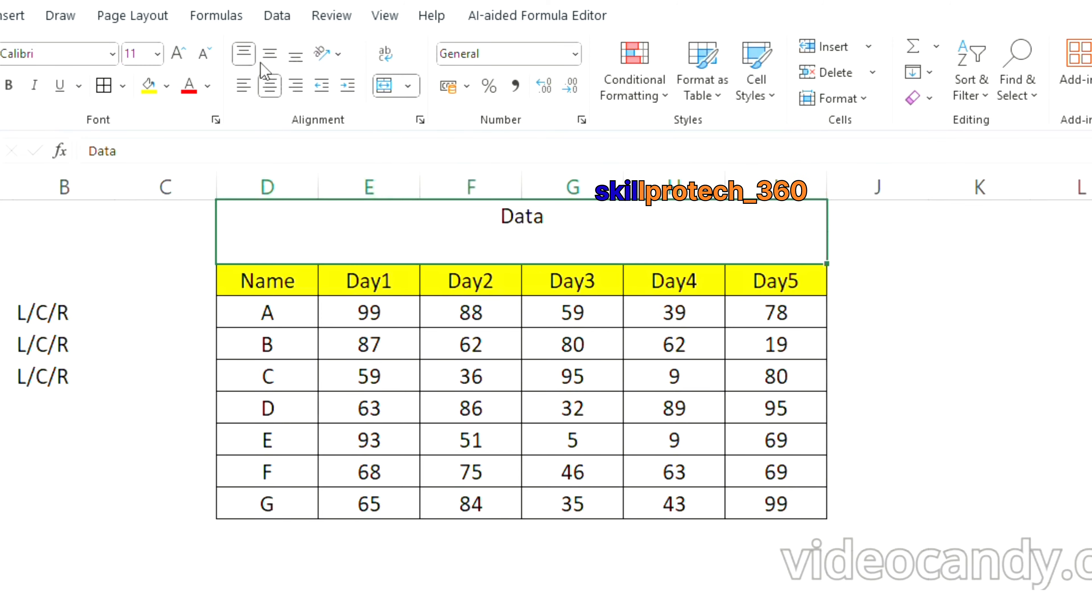
click(243, 95)
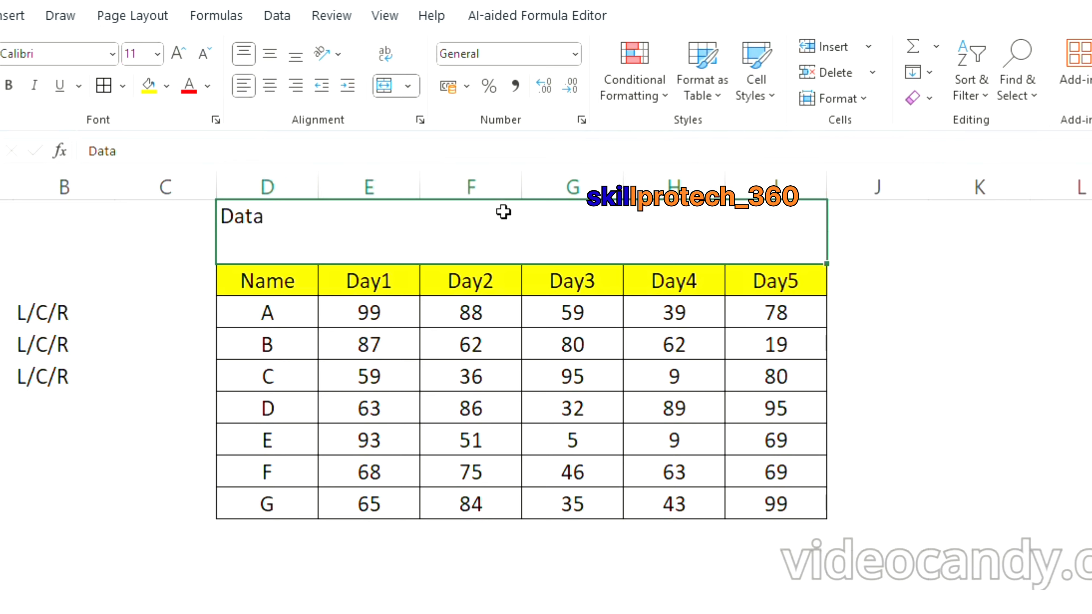
click(270, 88)
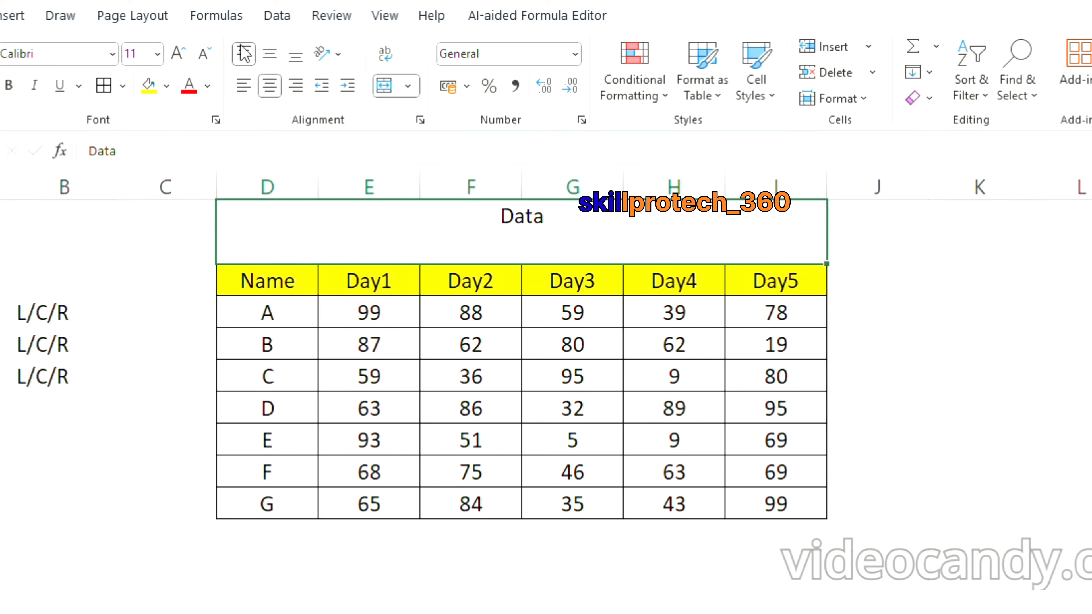
click(296, 87)
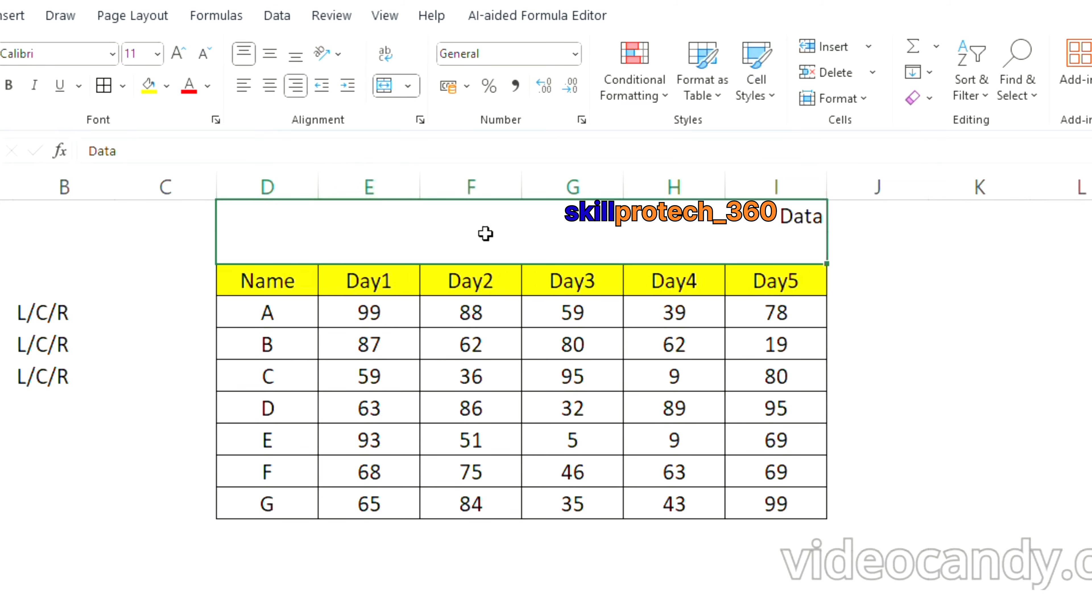
- Middle-align the Data title, apply left, center and right alignment in turn, and finish with it aligned to the bottom right
click(270, 55)
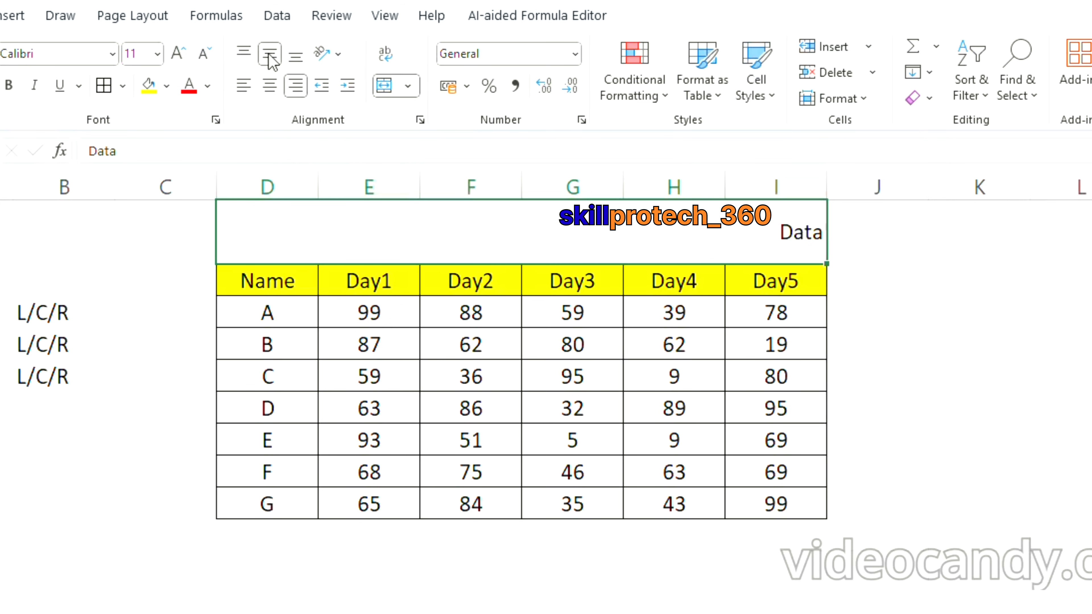
click(244, 88)
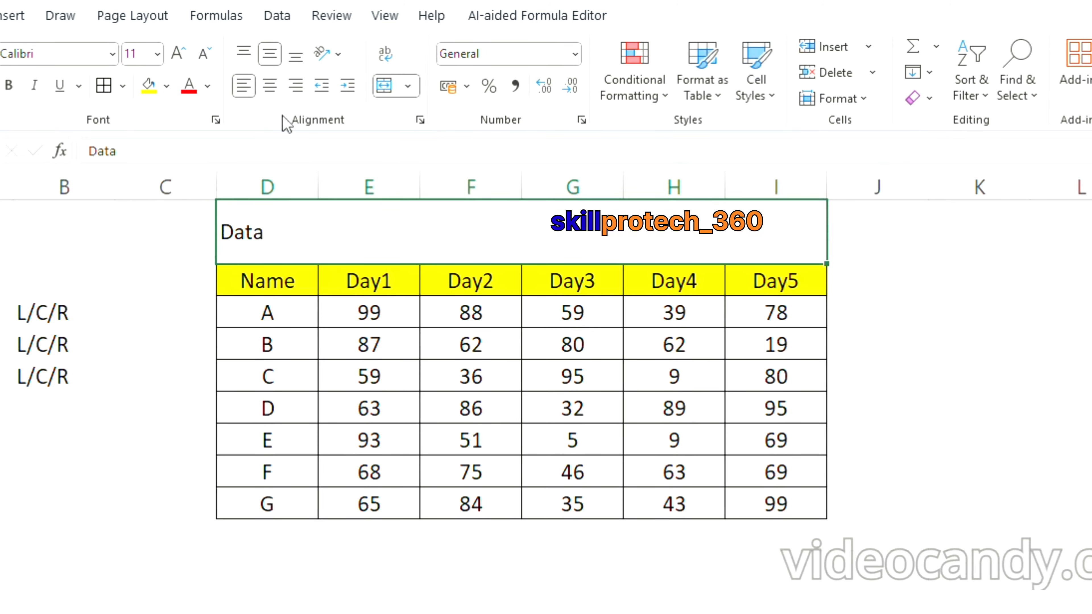
click(270, 87)
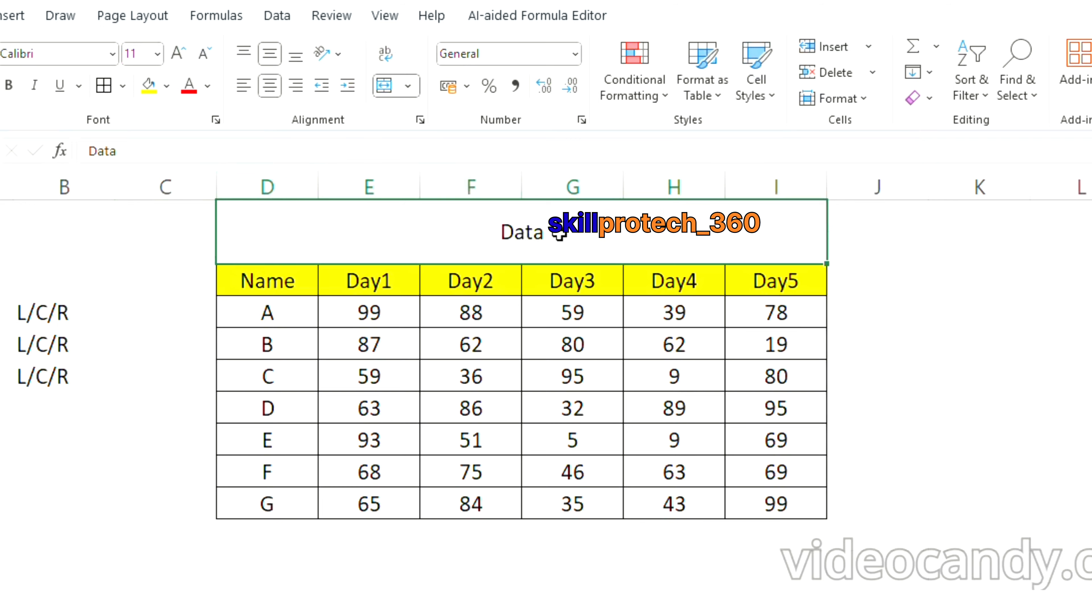
click(297, 89)
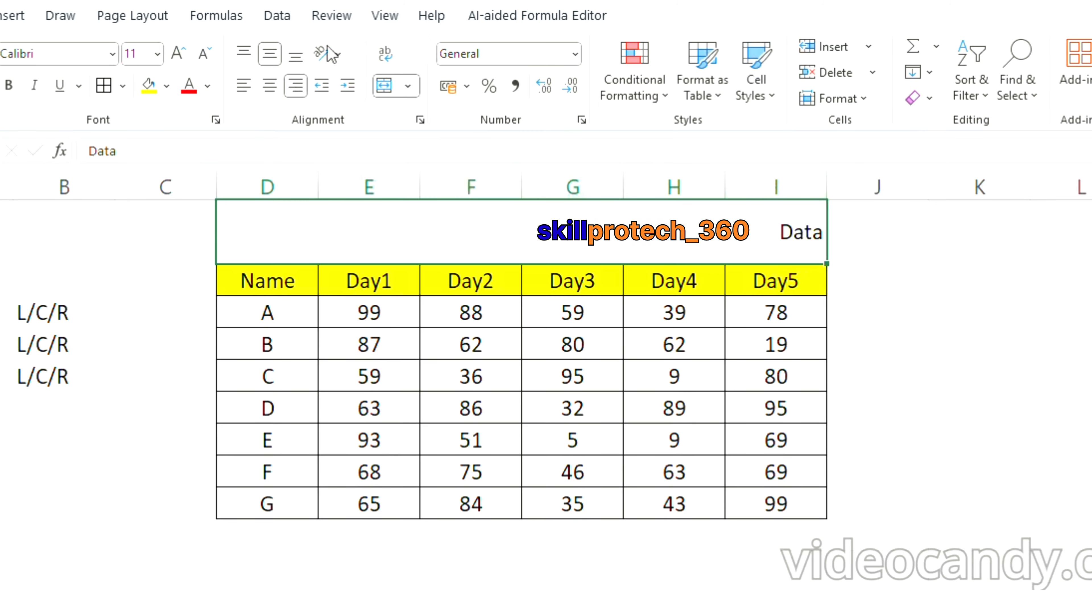
click(300, 62)
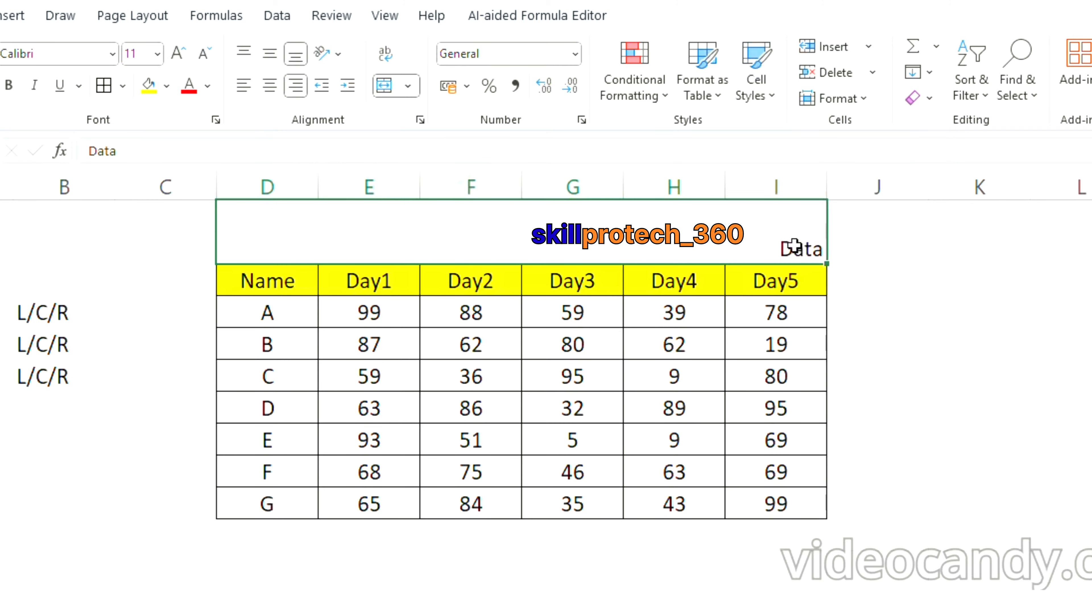
- Apply center and right alignment to the bottom-aligned Data title, and apply top, middle and bottom vertical alignment in turn
click(275, 88)
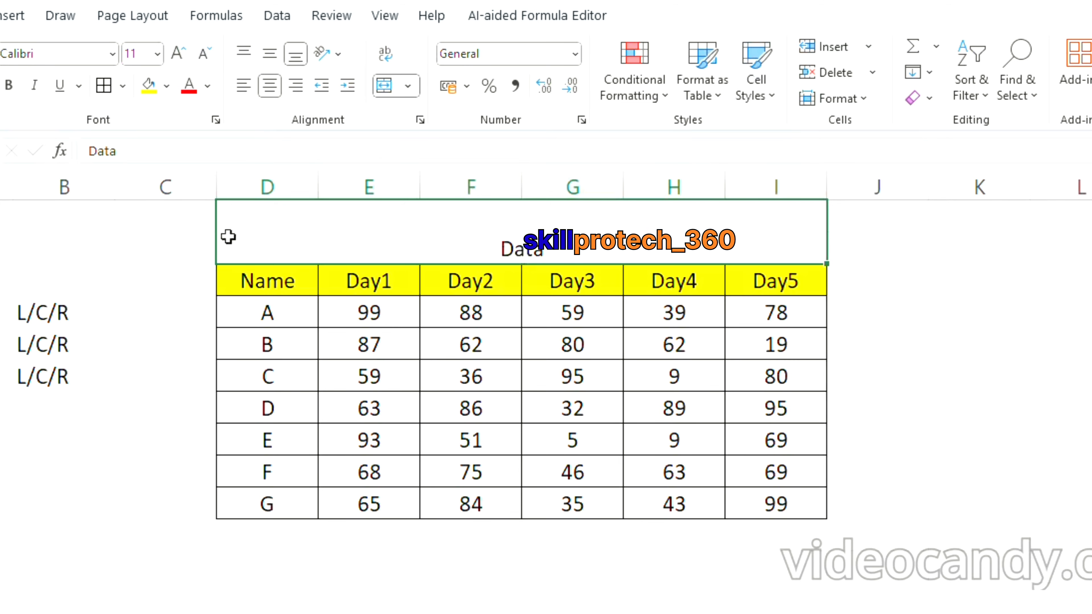
click(296, 86)
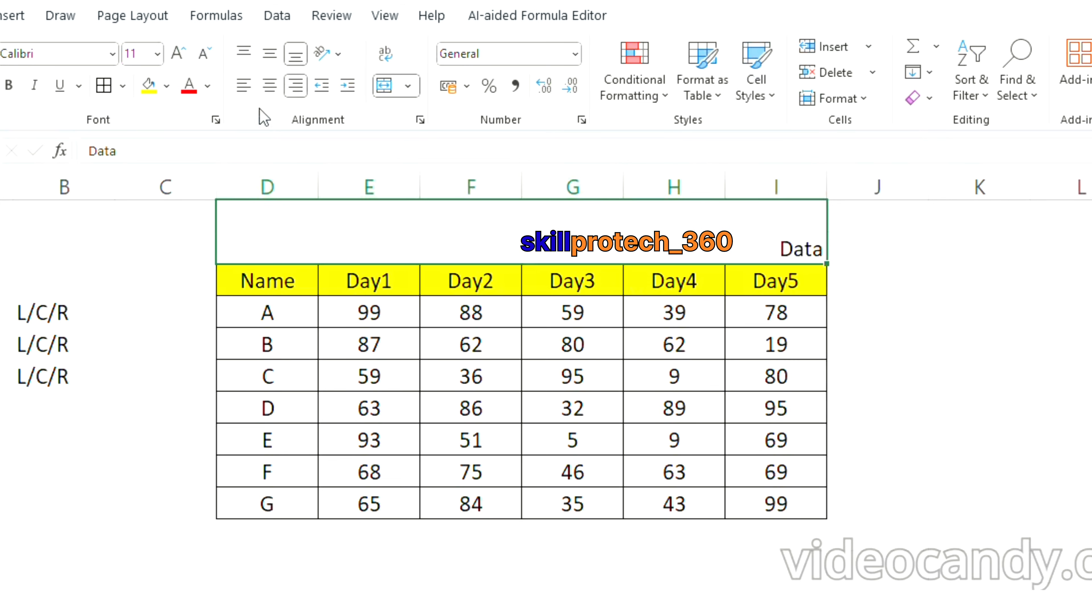
click(244, 56)
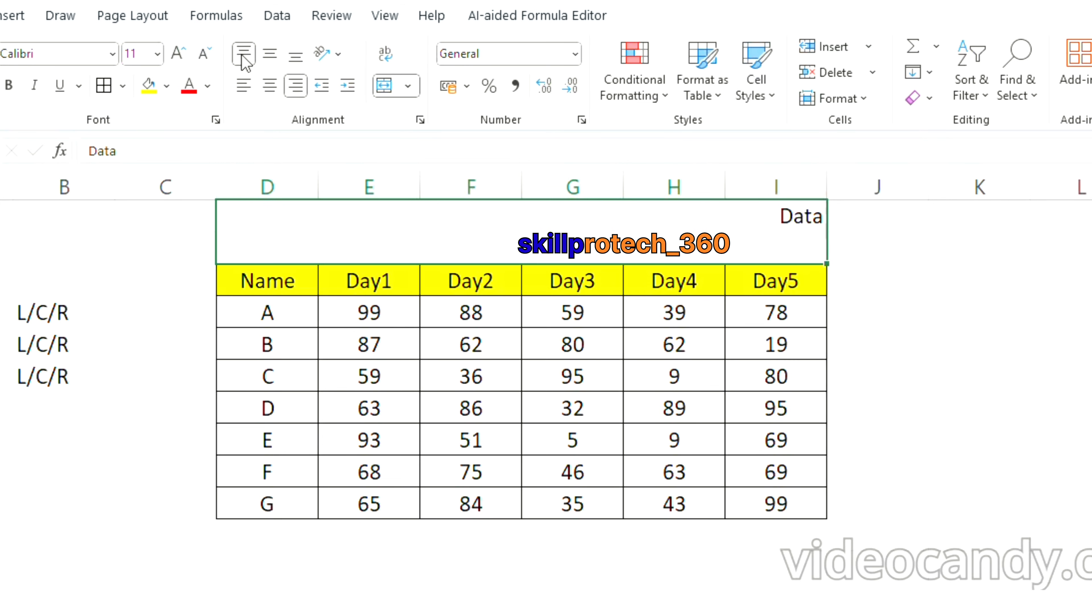
click(274, 52)
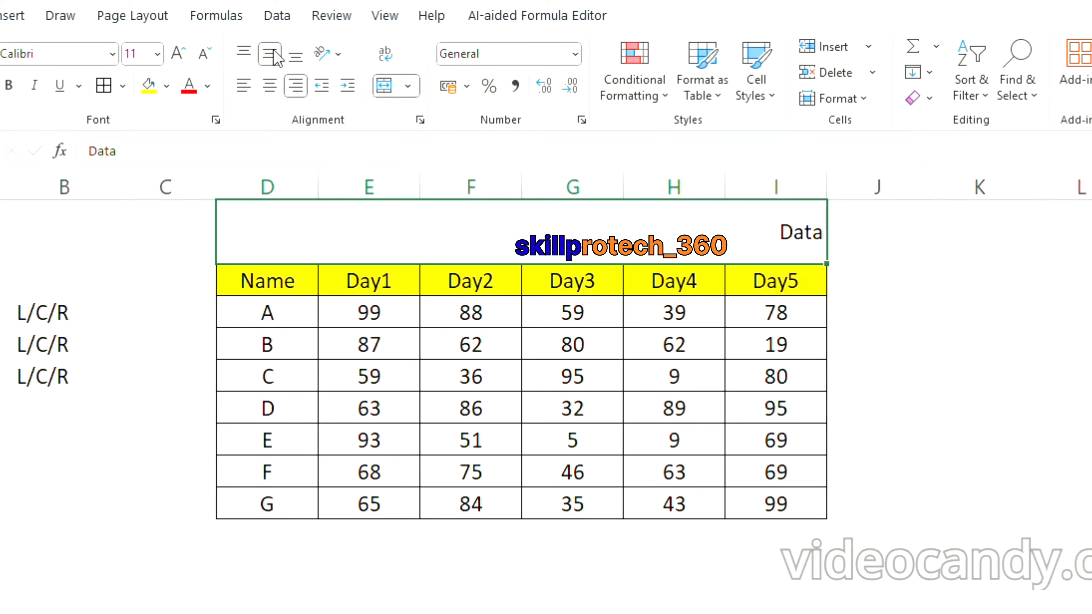
click(294, 56)
- Apply left, center and right alignment in turn to the bottom-aligned Data title, finishing at the bottom right
click(244, 87)
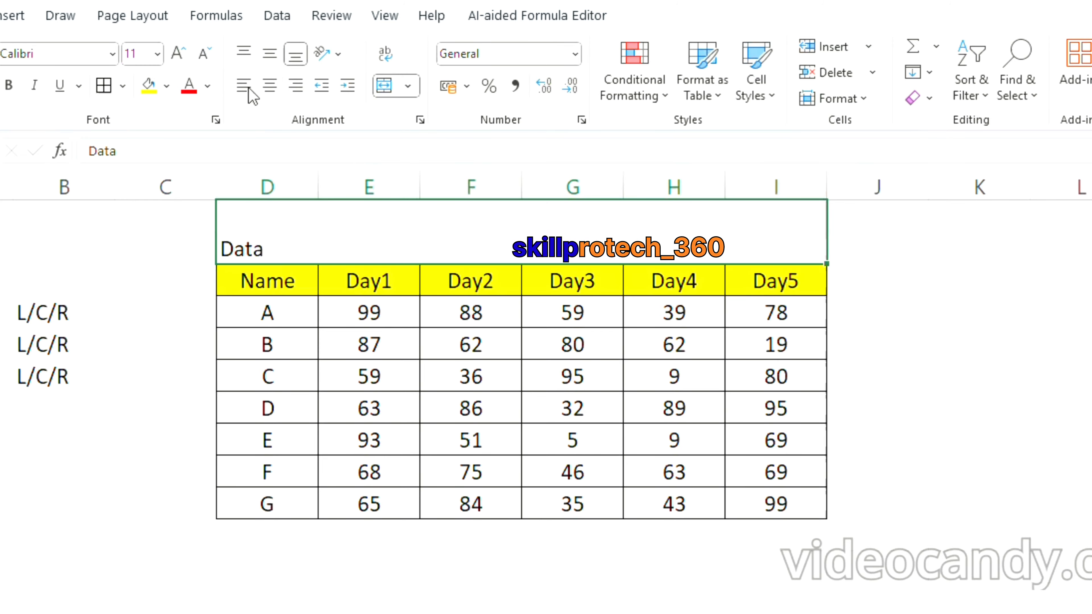
click(269, 86)
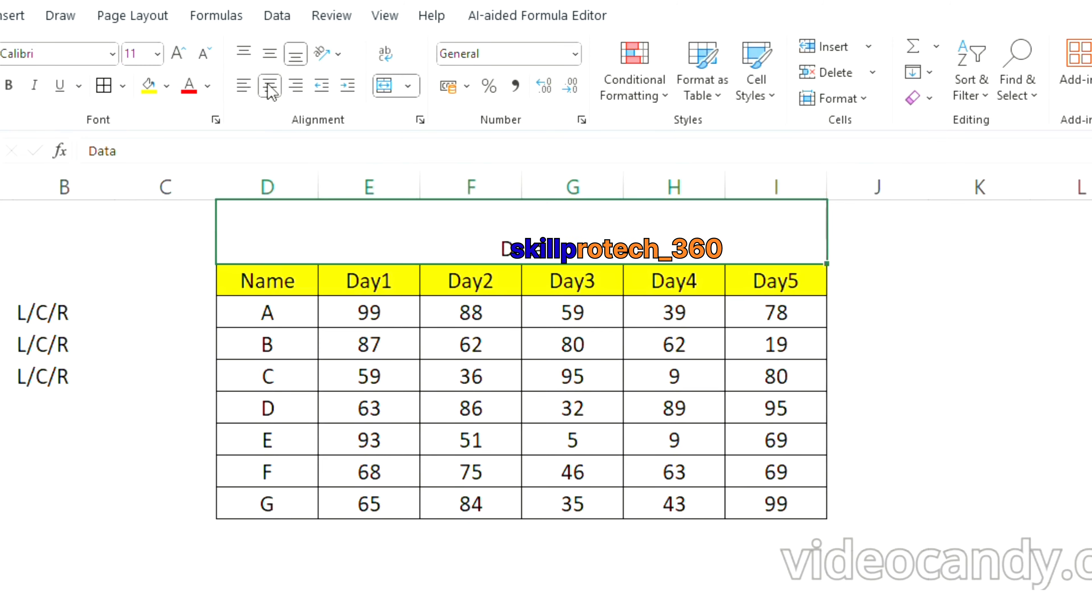
click(295, 86)
drag(7, 313, 65, 377)
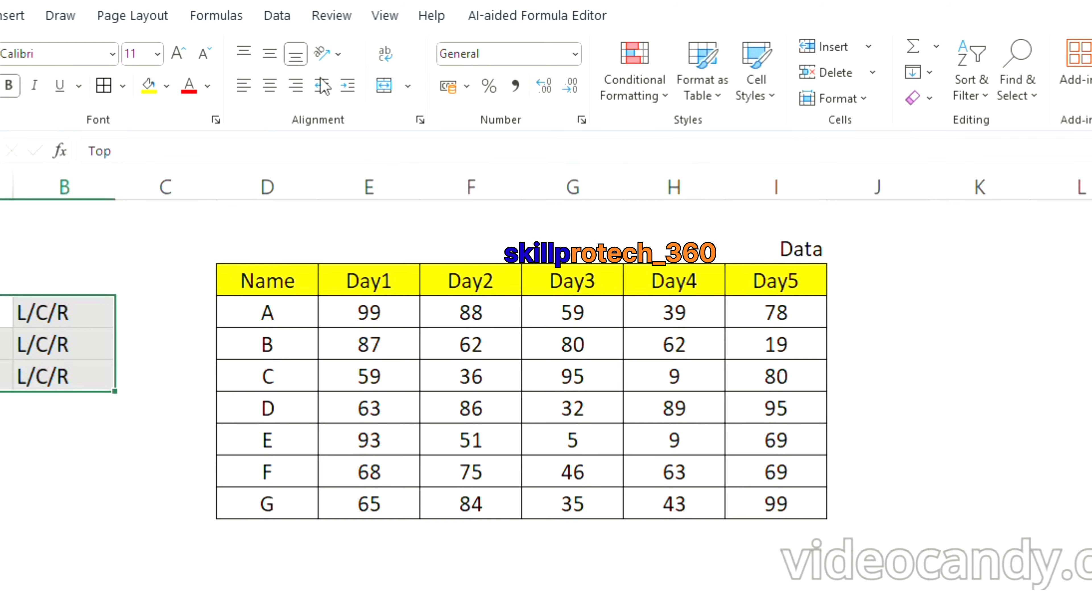
- Apply the Angle Counterclockwise and Vertical Text orientations in turn to the table's header row from Name to Day5
drag(285, 281, 758, 293)
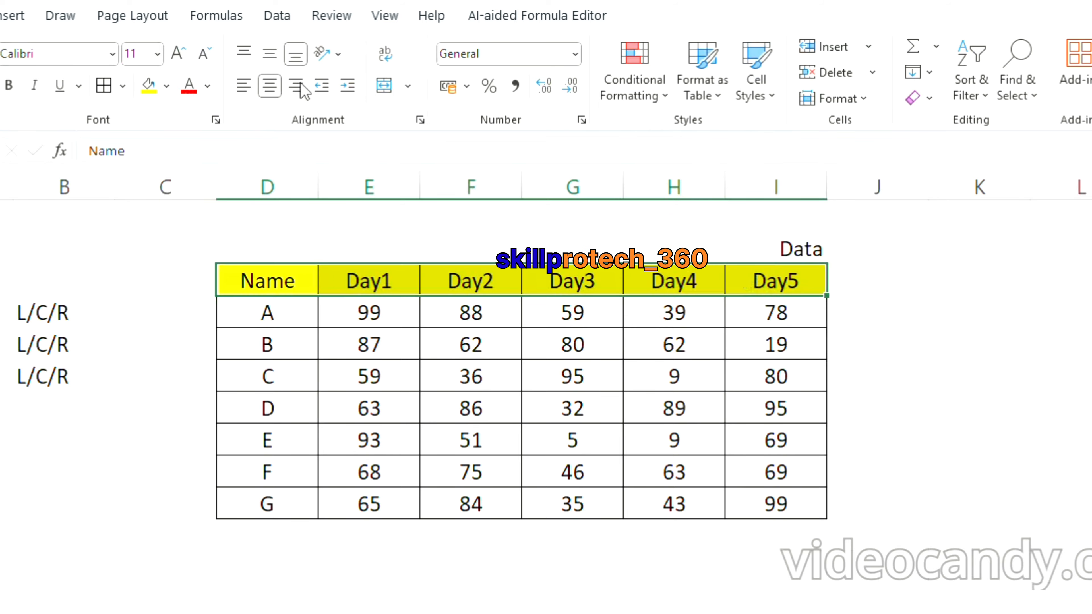
click(321, 54)
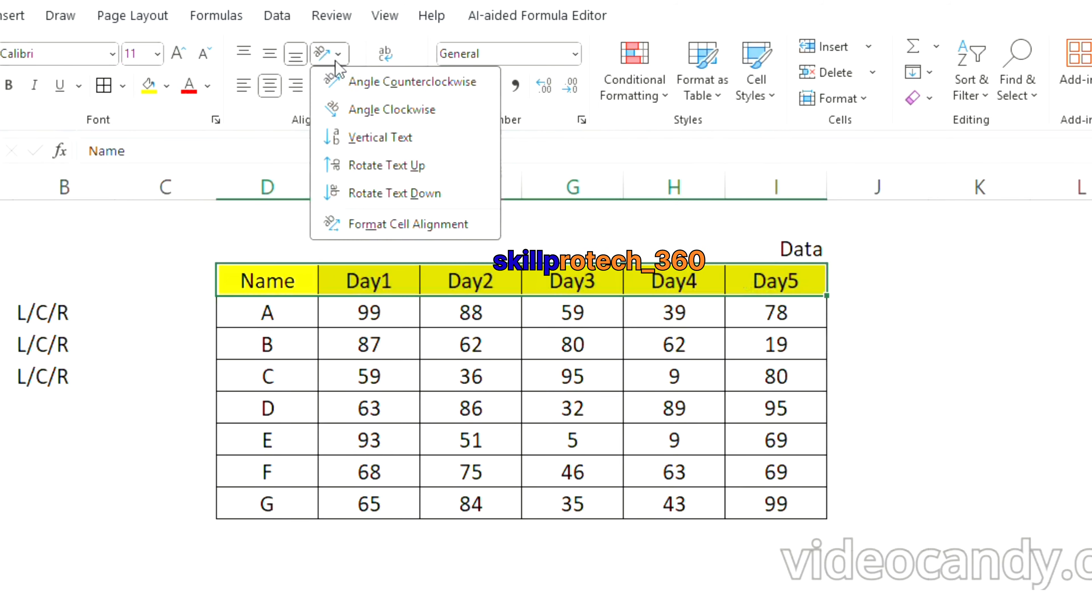
click(335, 81)
click(340, 54)
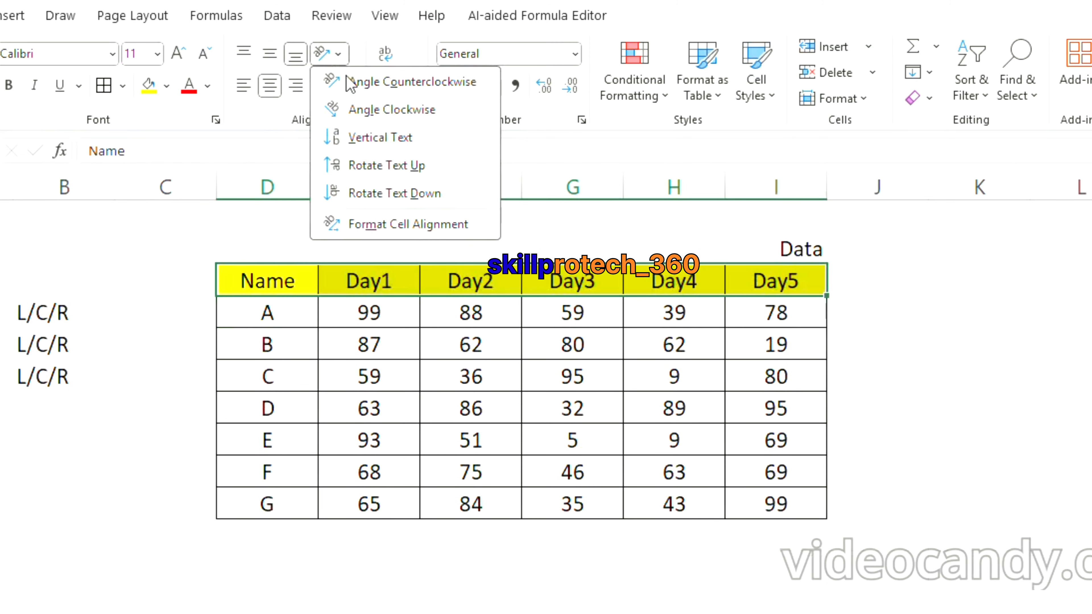
click(380, 138)
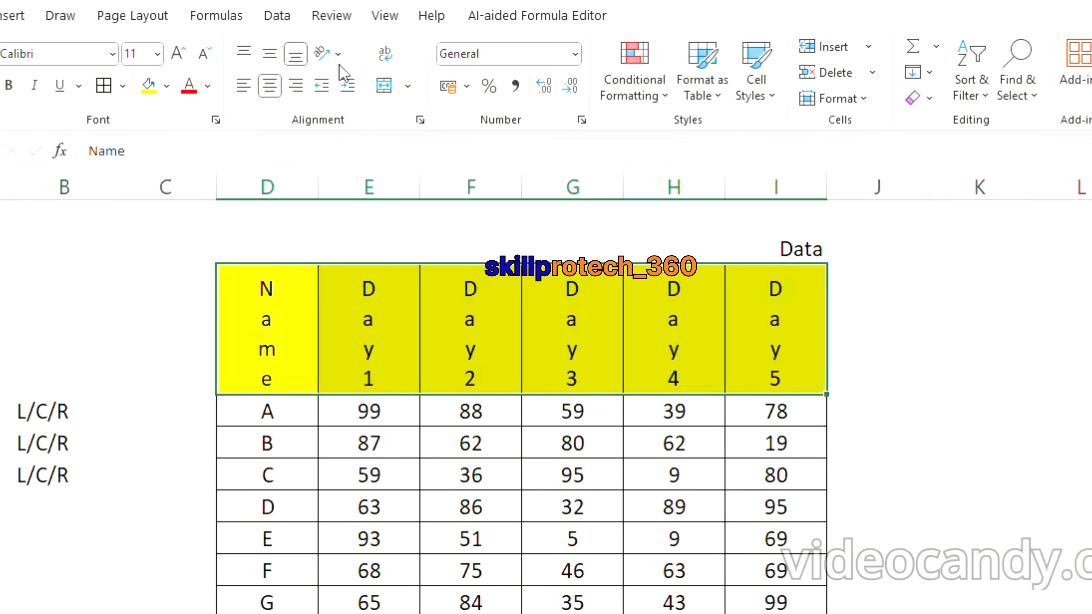
- Apply the Rotate Text Up and Rotate Text Down orientations in turn to the header row
click(330, 54)
click(360, 165)
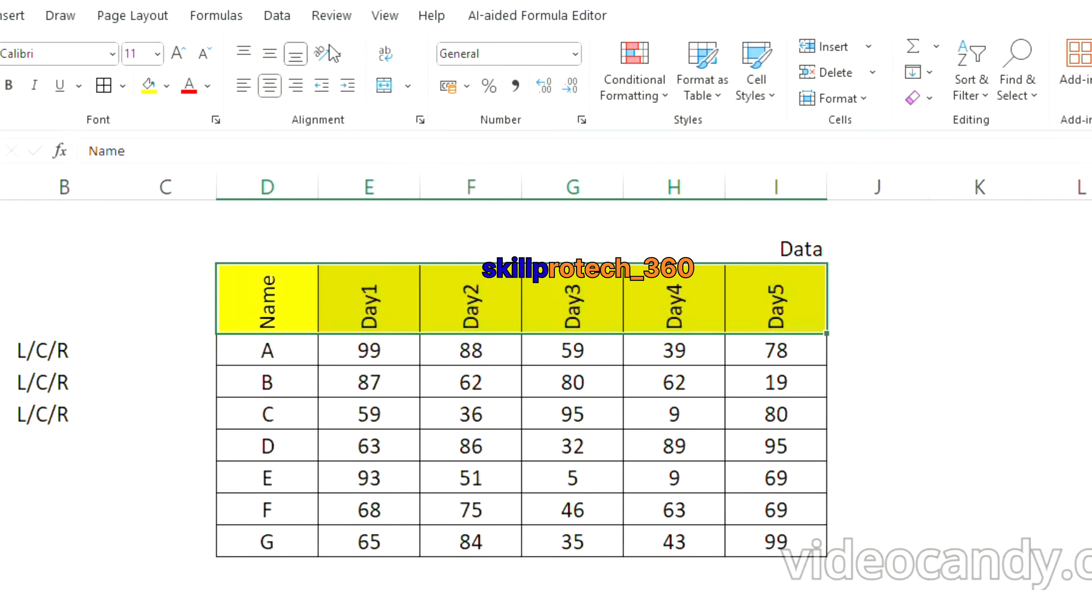
click(330, 54)
click(372, 192)
click(330, 54)
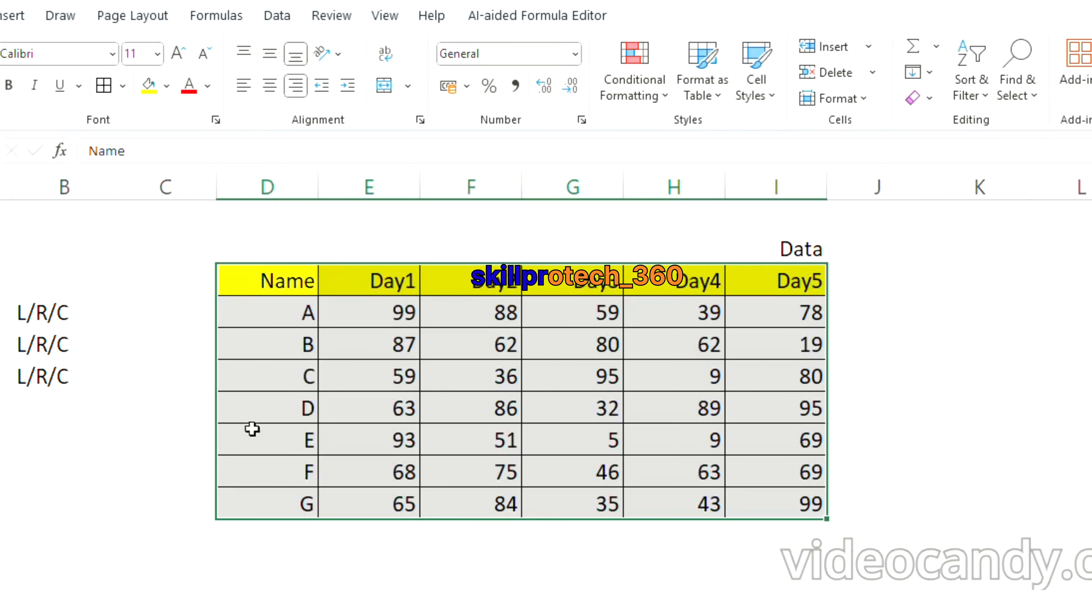
- Apply left, center and right alignment in turn to the whole data table, including the header row
click(244, 87)
click(270, 87)
click(305, 85)
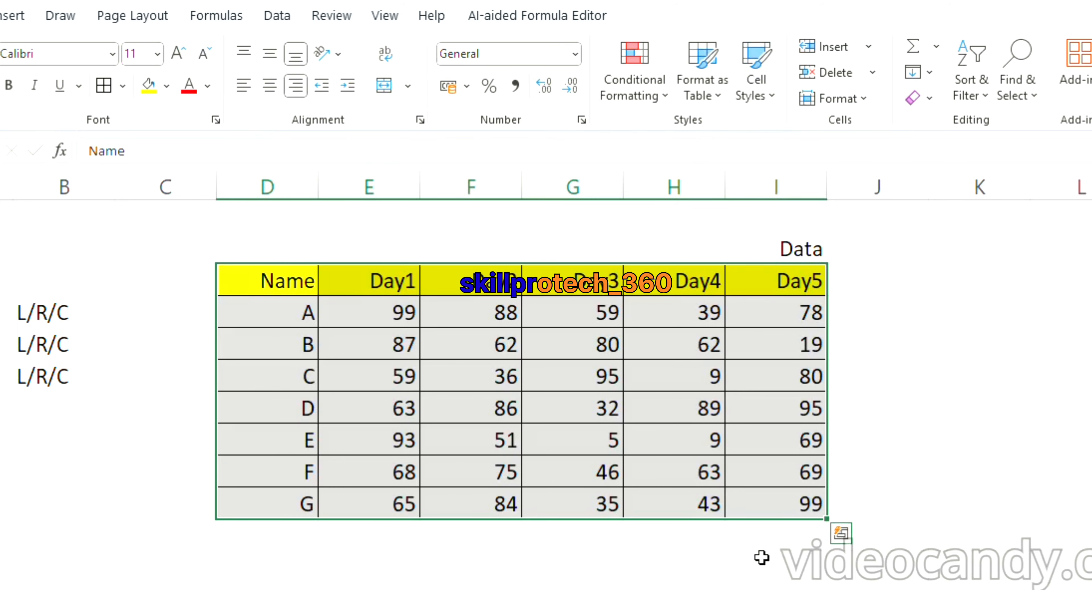
- Increase the indent of the right-aligned table, undo it, and increase the indent several times again
click(348, 88)
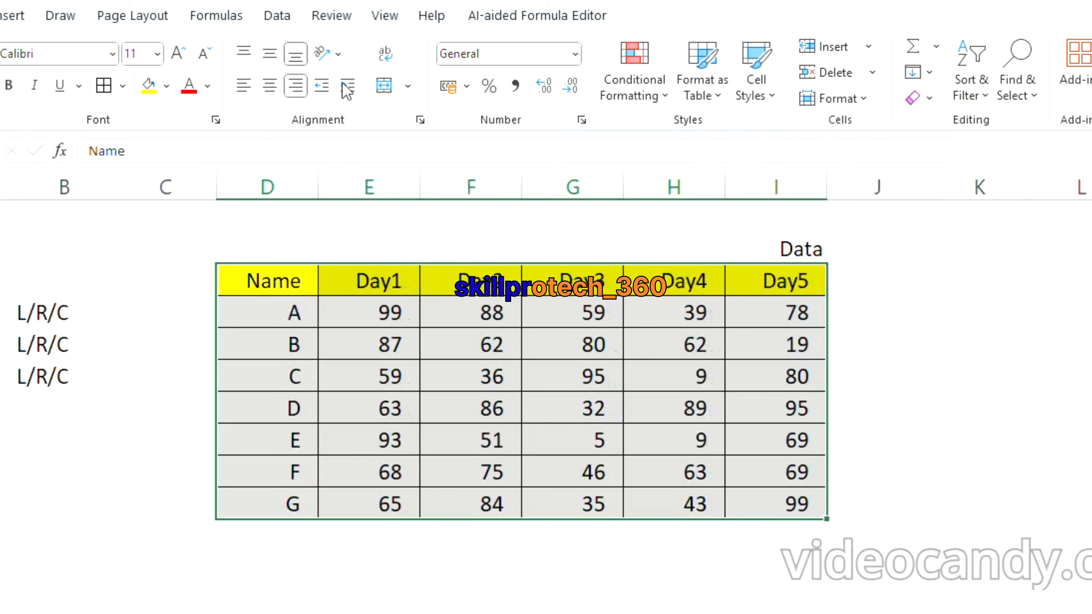
key(ctrl+z)
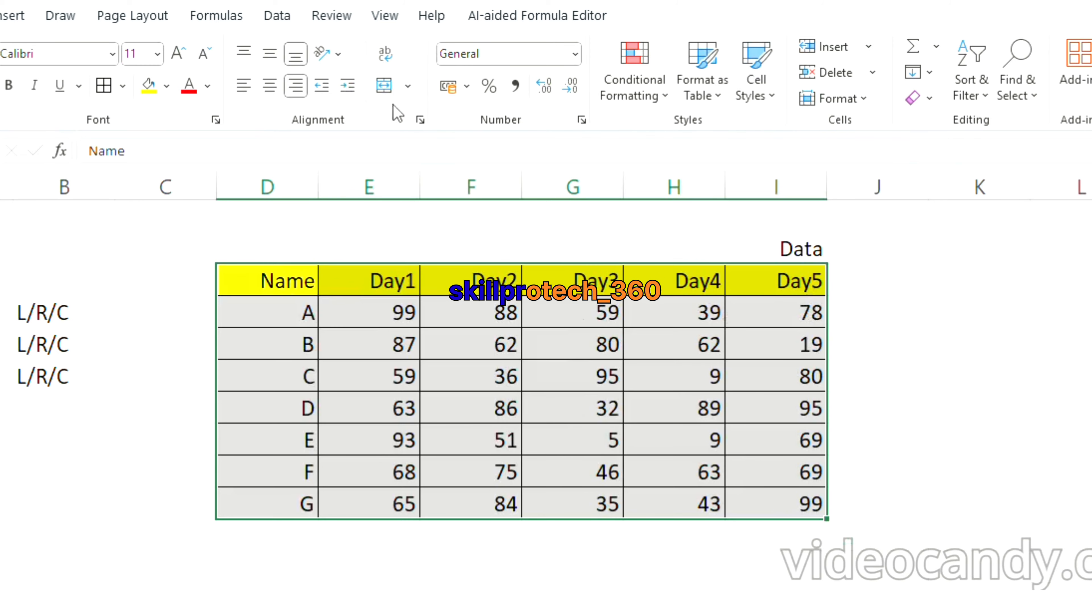
click(354, 87)
click(354, 87)
click(354, 87)
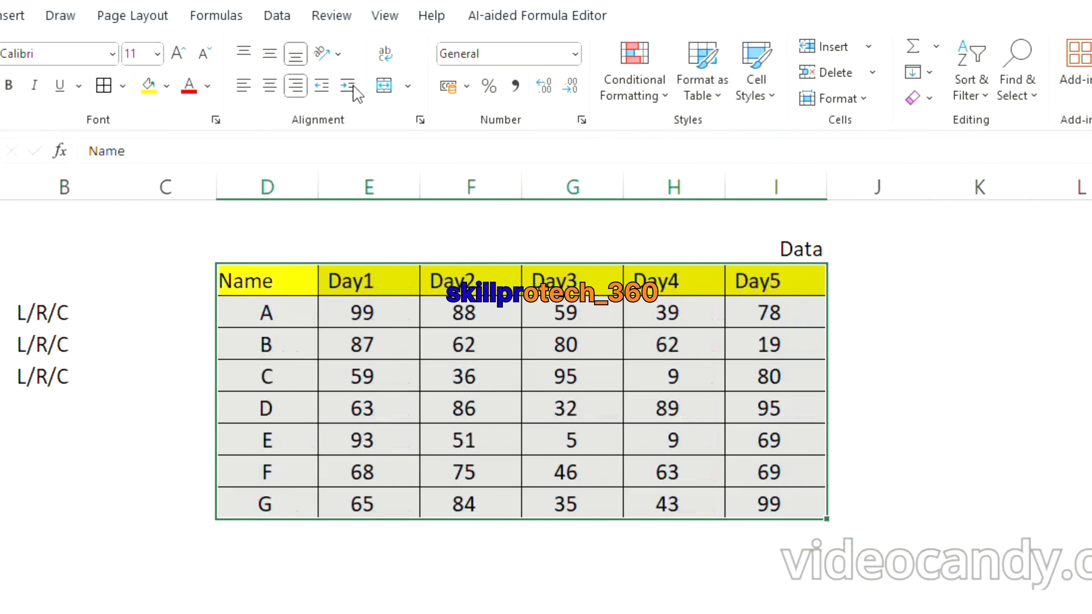
click(354, 87)
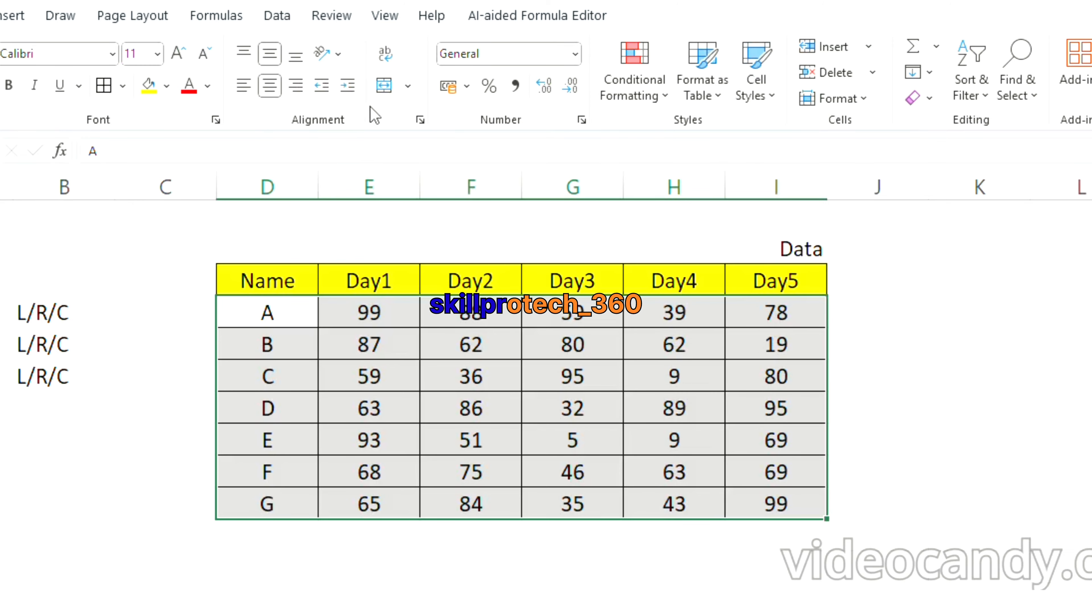
- Increase the indent of the table's body cells below the header row and deselect the range
click(349, 84)
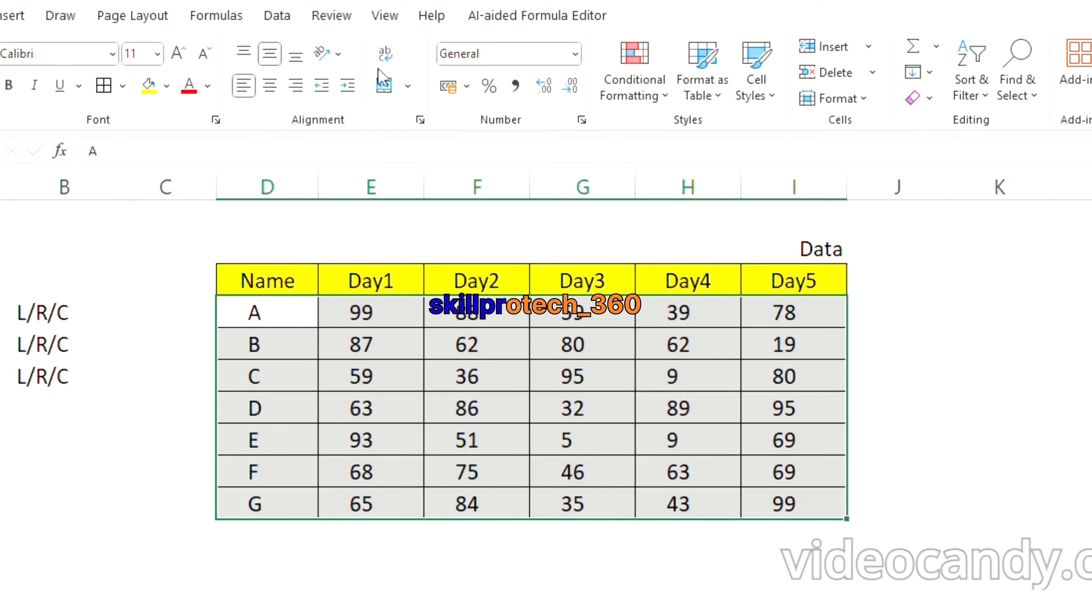
click(966, 371)
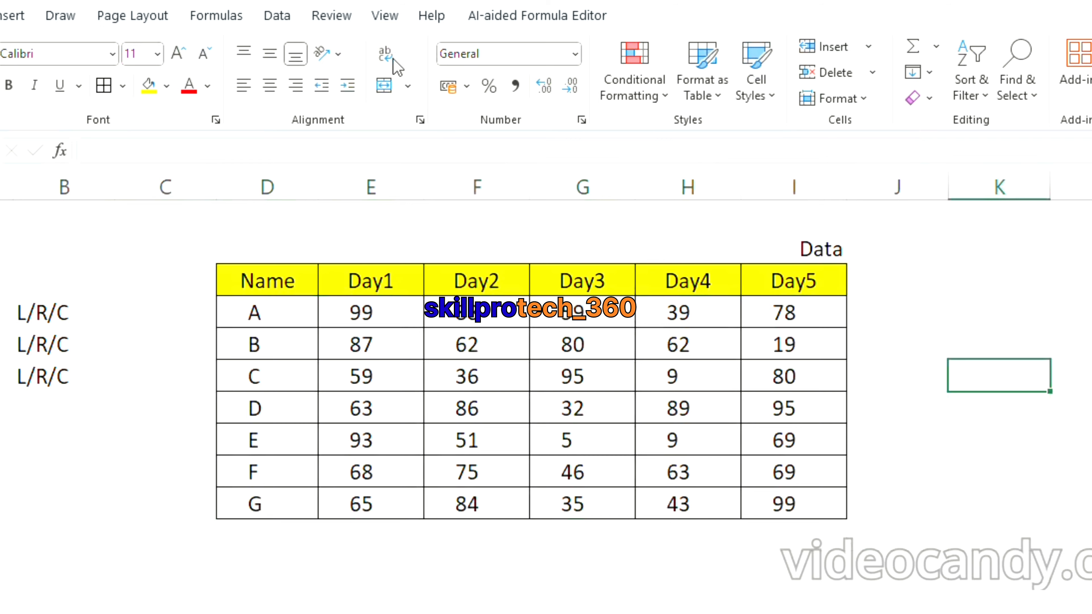
- Enter the text PL. FOLLO MY YOU TUBE CHANNEL in an empty column E cell below the table
scroll(477, 340, down, 5)
click(381, 211)
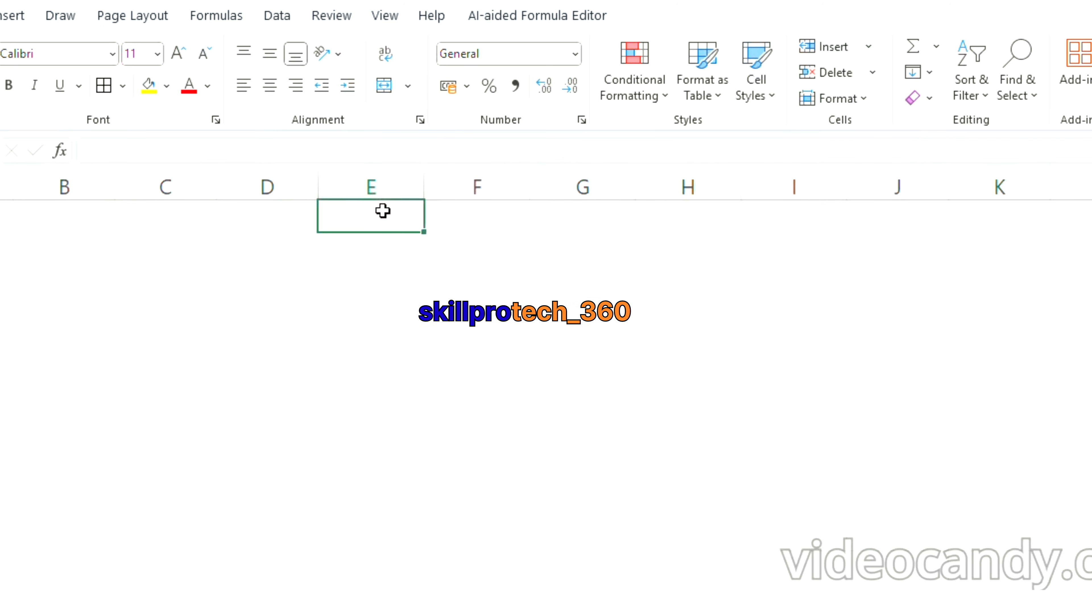
text(THI)
key(BackSpace)
key(BackSpace)
key(BackSpace)
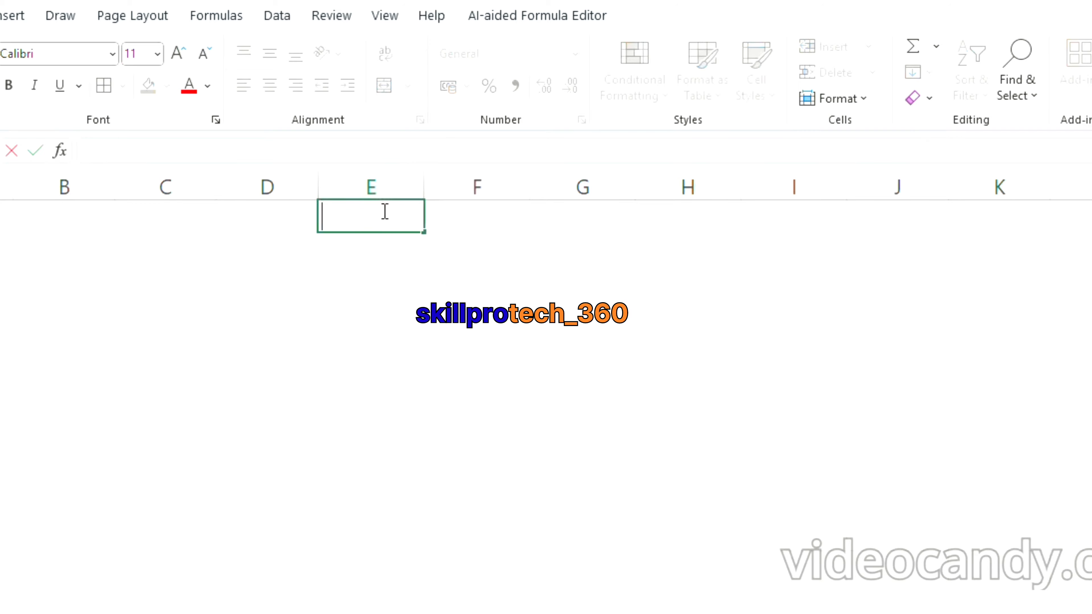
text(PL)
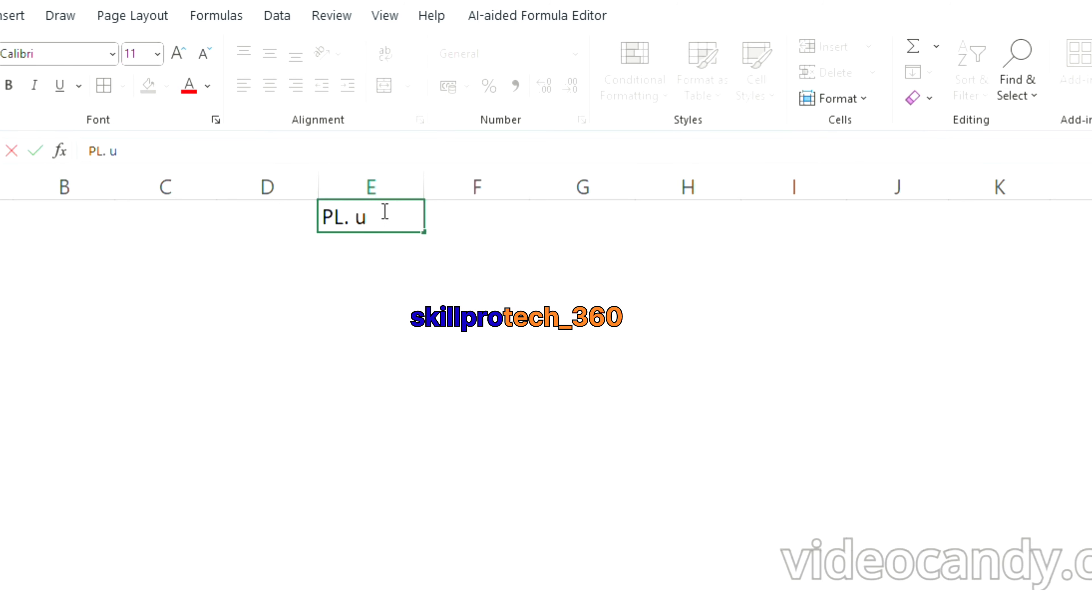
text(. u)
key(BackSpace)
text(Fo)
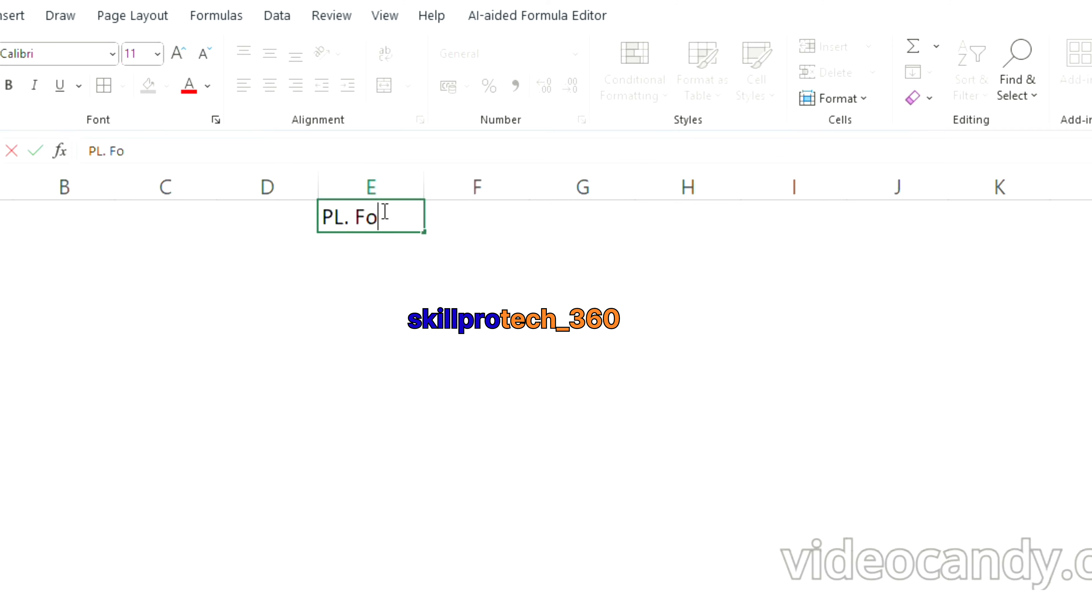
key(BackSpace)
key(BackSpace)
key(BackSpace)
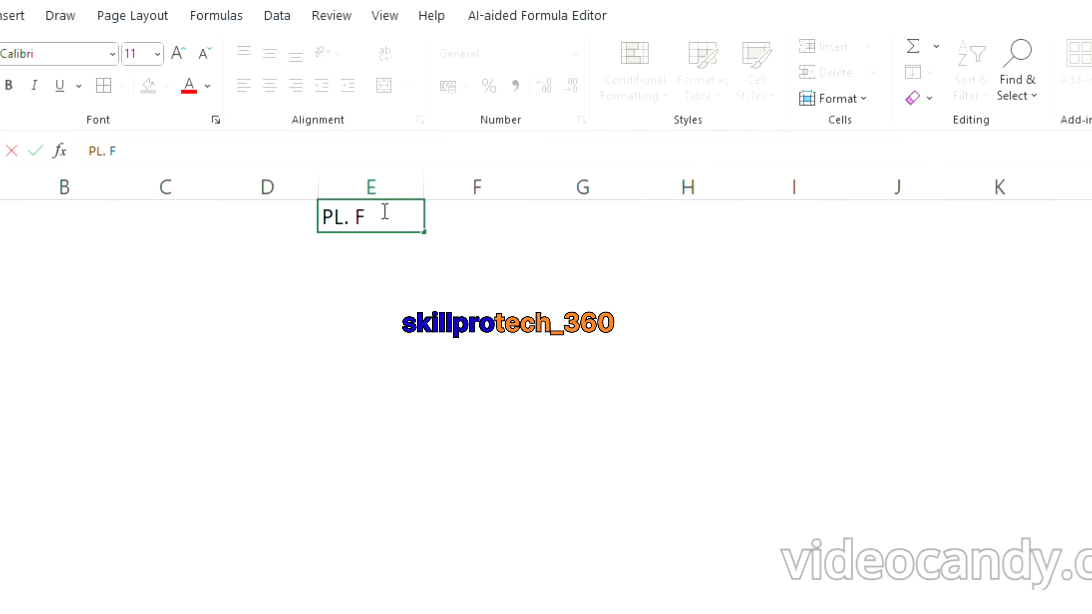
text(FOLLO MY)
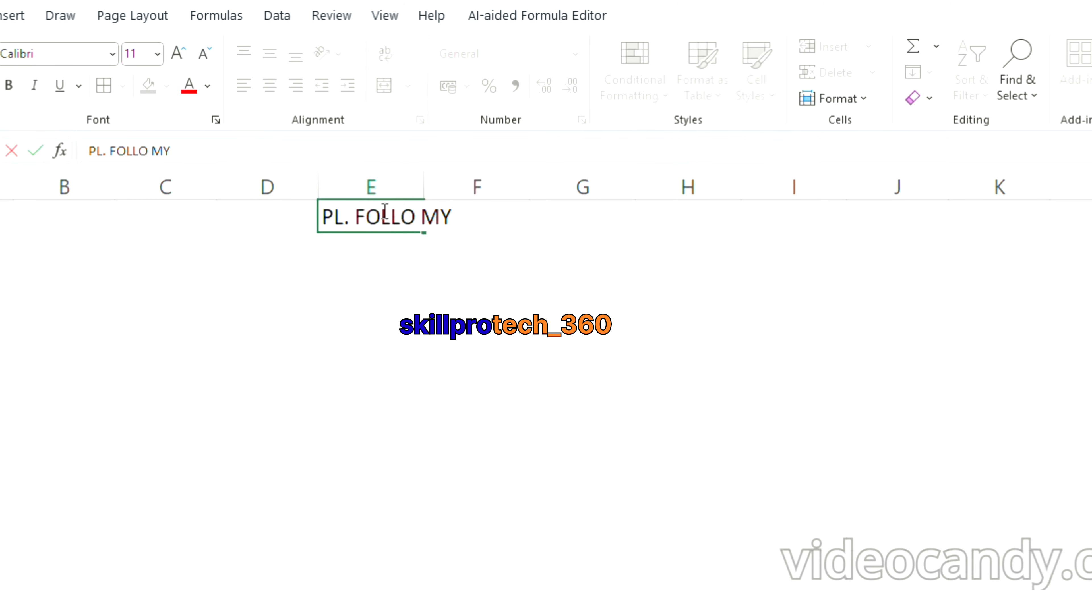
text( YOU TUBE )
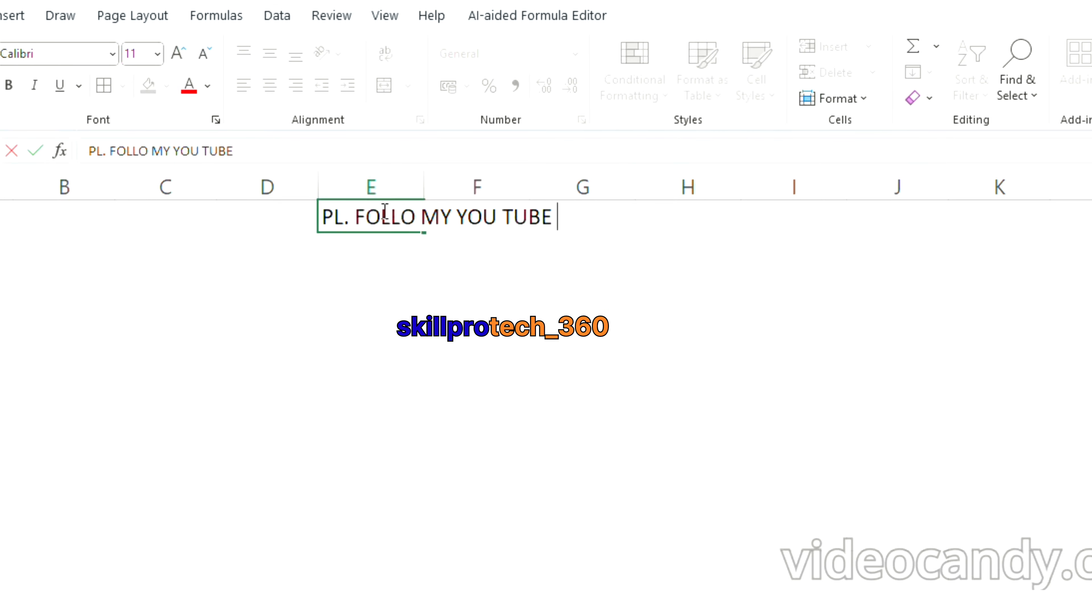
text(CHANNEL)
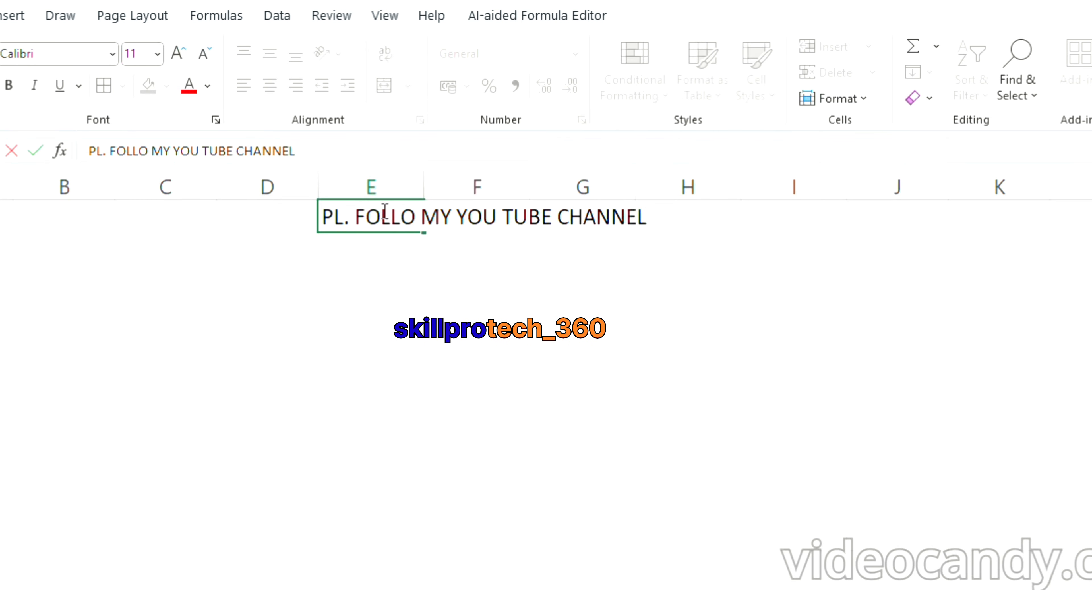